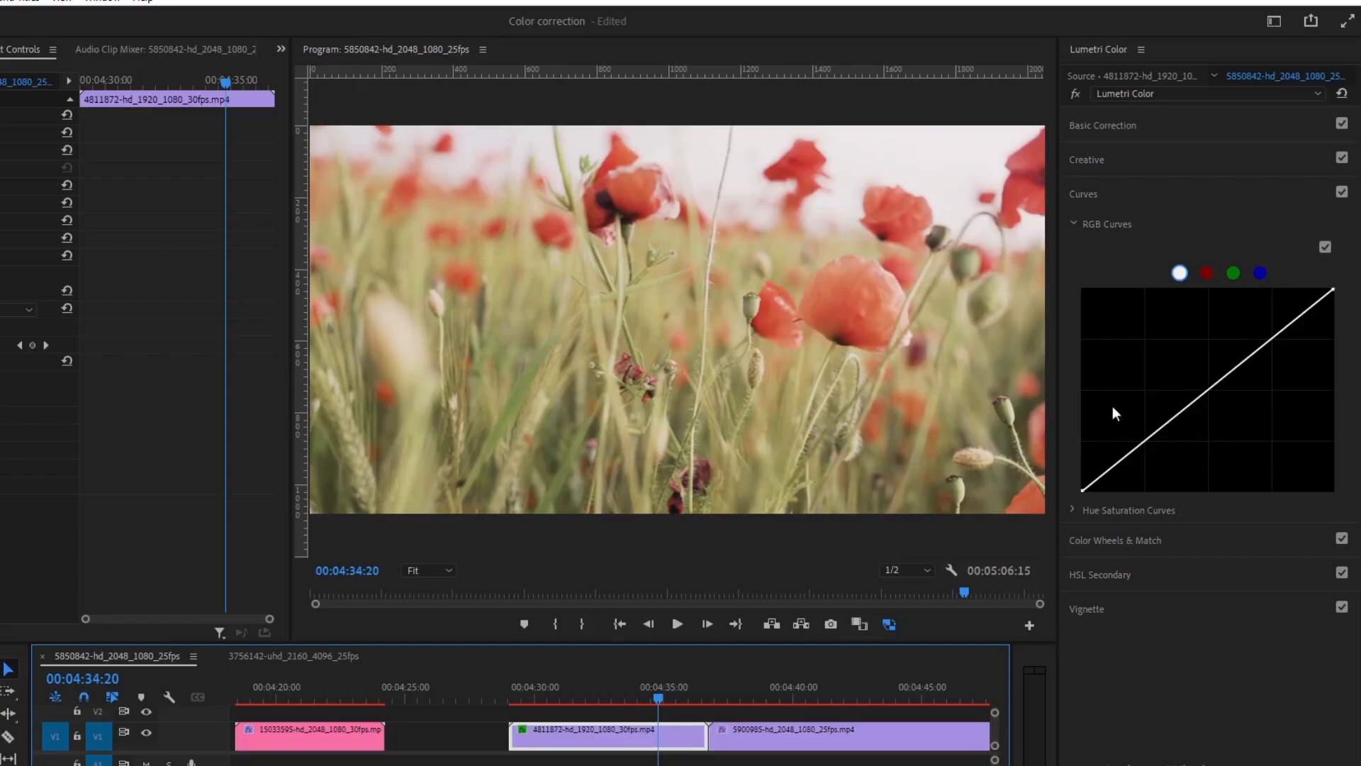
# Collapse RGB Curves, expand the Hue Saturation Curves of the poppy clip, and look through the available curves
pyautogui.click(1083, 193)
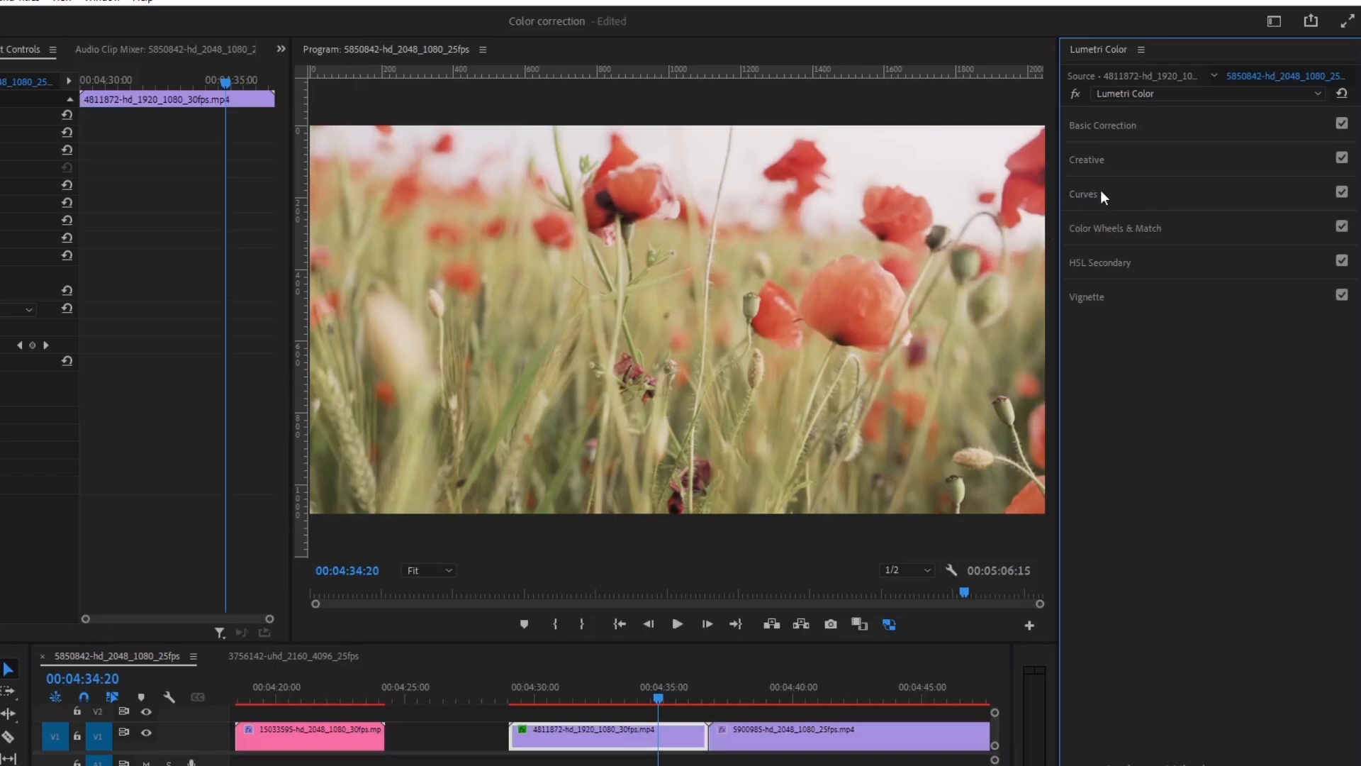
pyautogui.click(1100, 190)
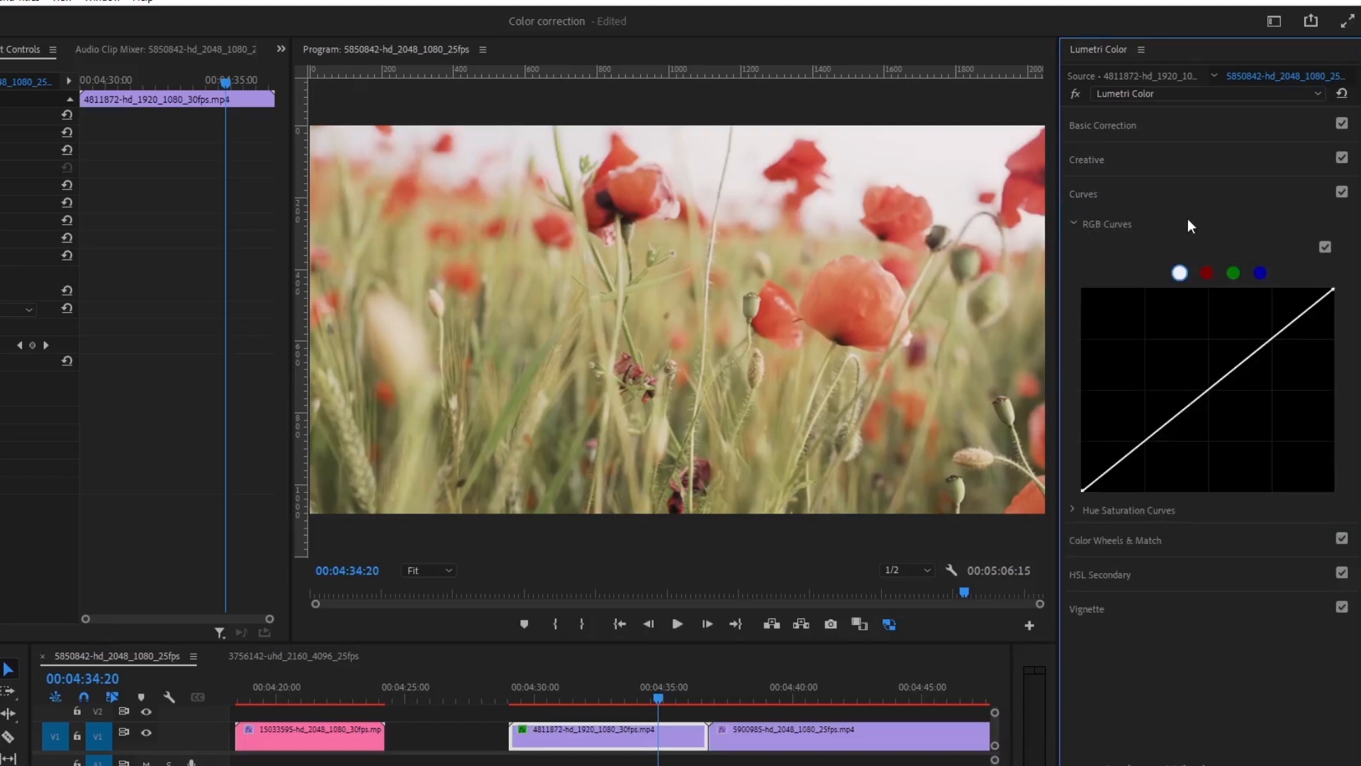
pyautogui.click(1074, 511)
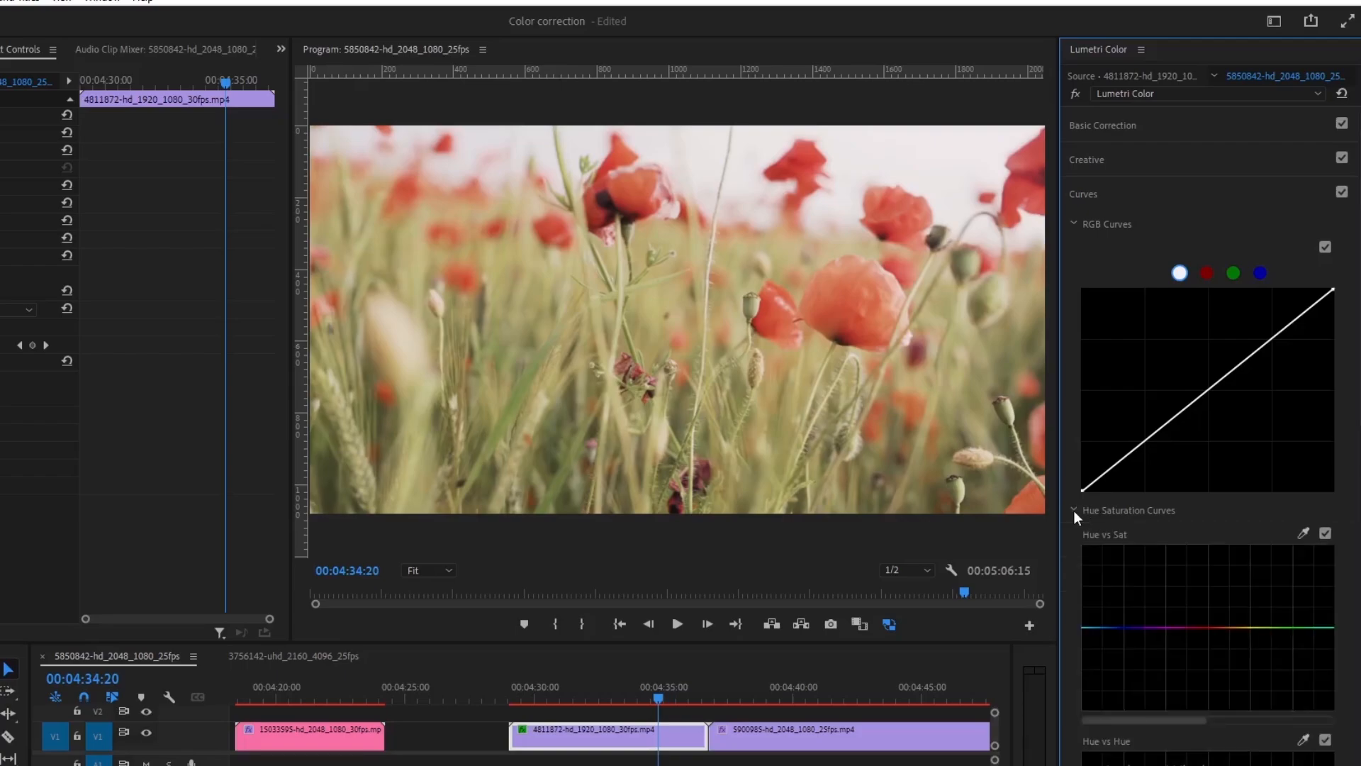
pyautogui.click(1073, 224)
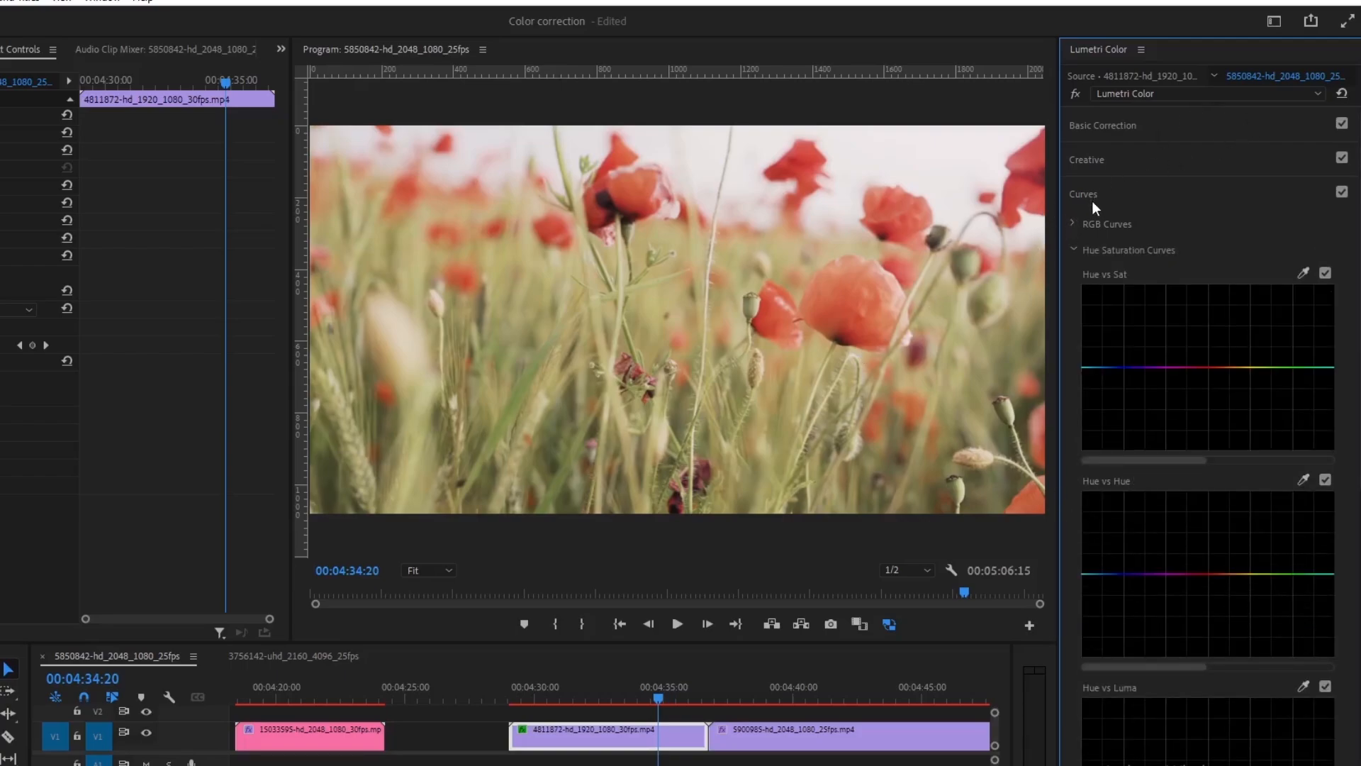
pyautogui.scroll(-1, 1098, 230)
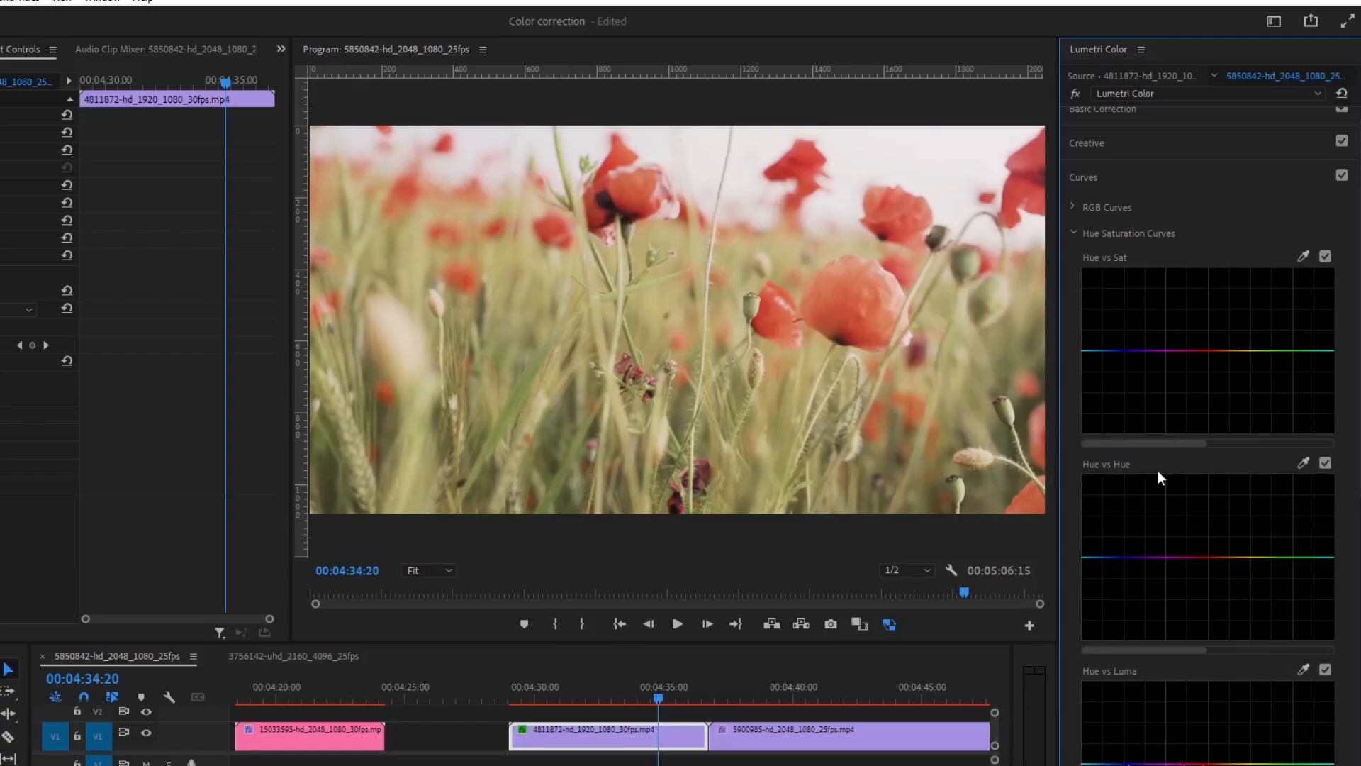
pyautogui.scroll(-5, 1157, 470)
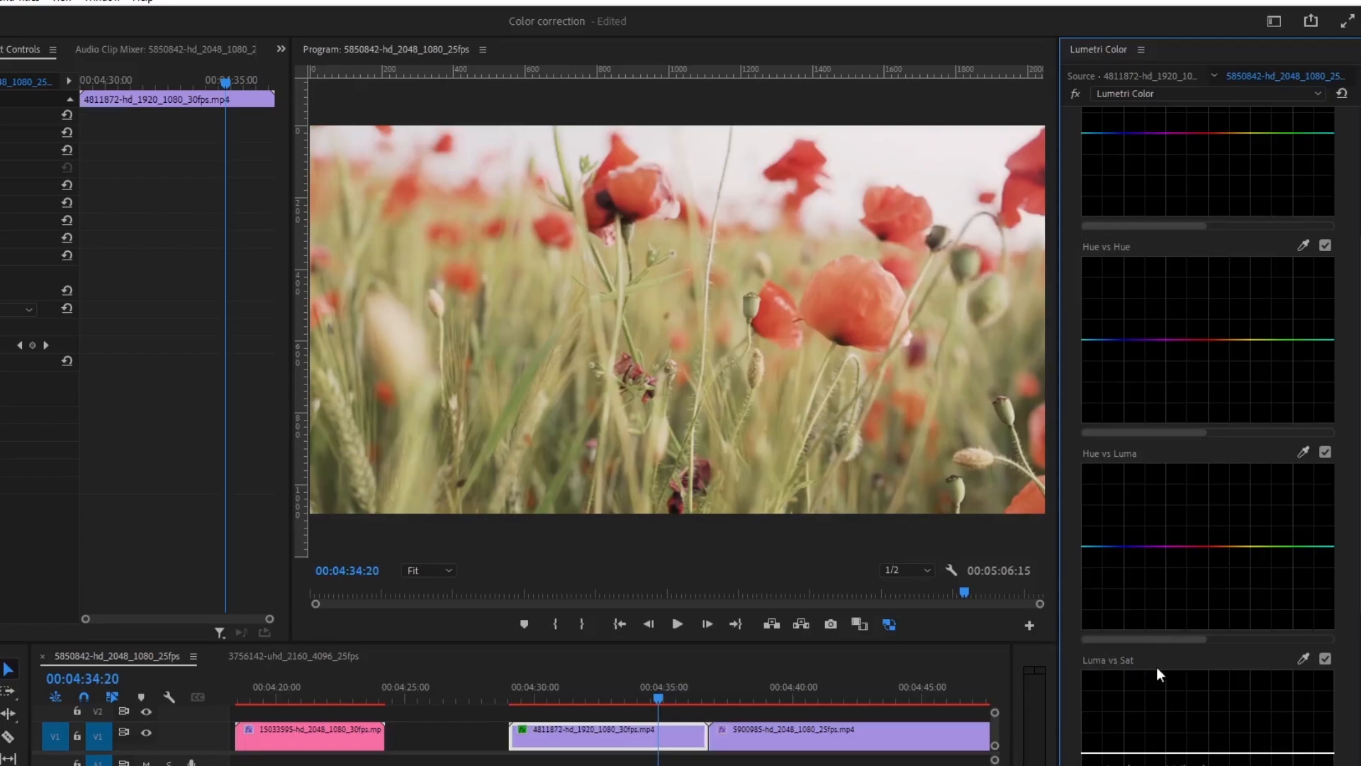
pyautogui.scroll(-4, 1160, 668)
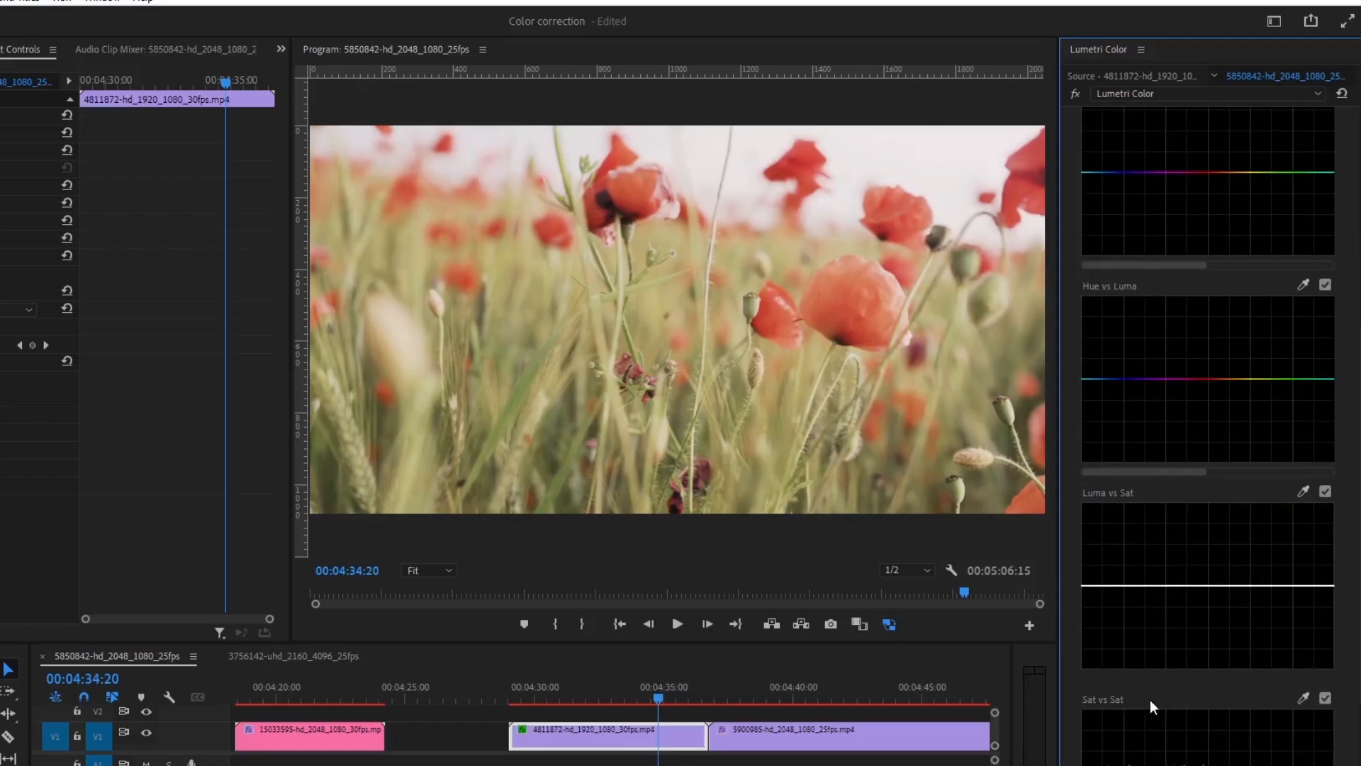
pyautogui.scroll(9, 1155, 696)
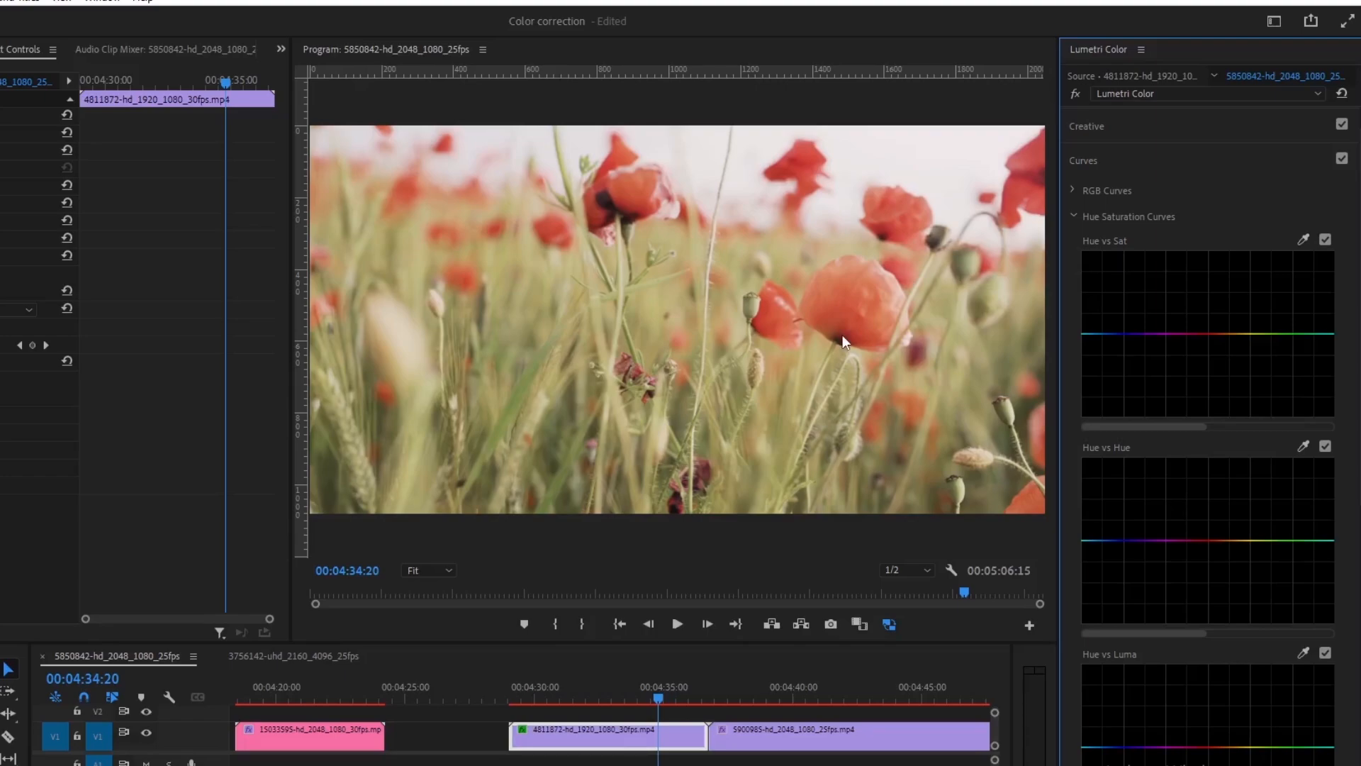
# Try an overall Creative saturation of about 9 on the poppy clip, and restore it to 100
pyautogui.click(1303, 239)
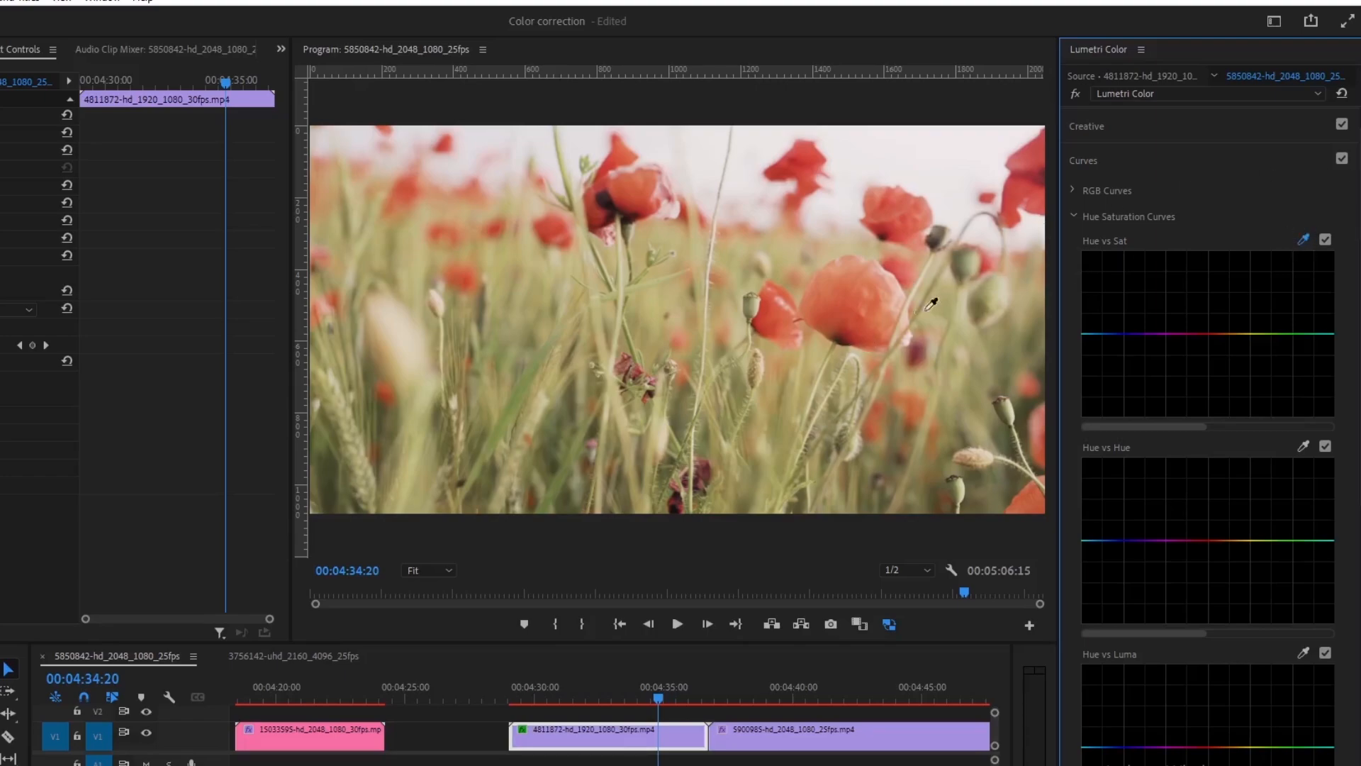
pyautogui.click(861, 333)
pyautogui.click(1134, 159)
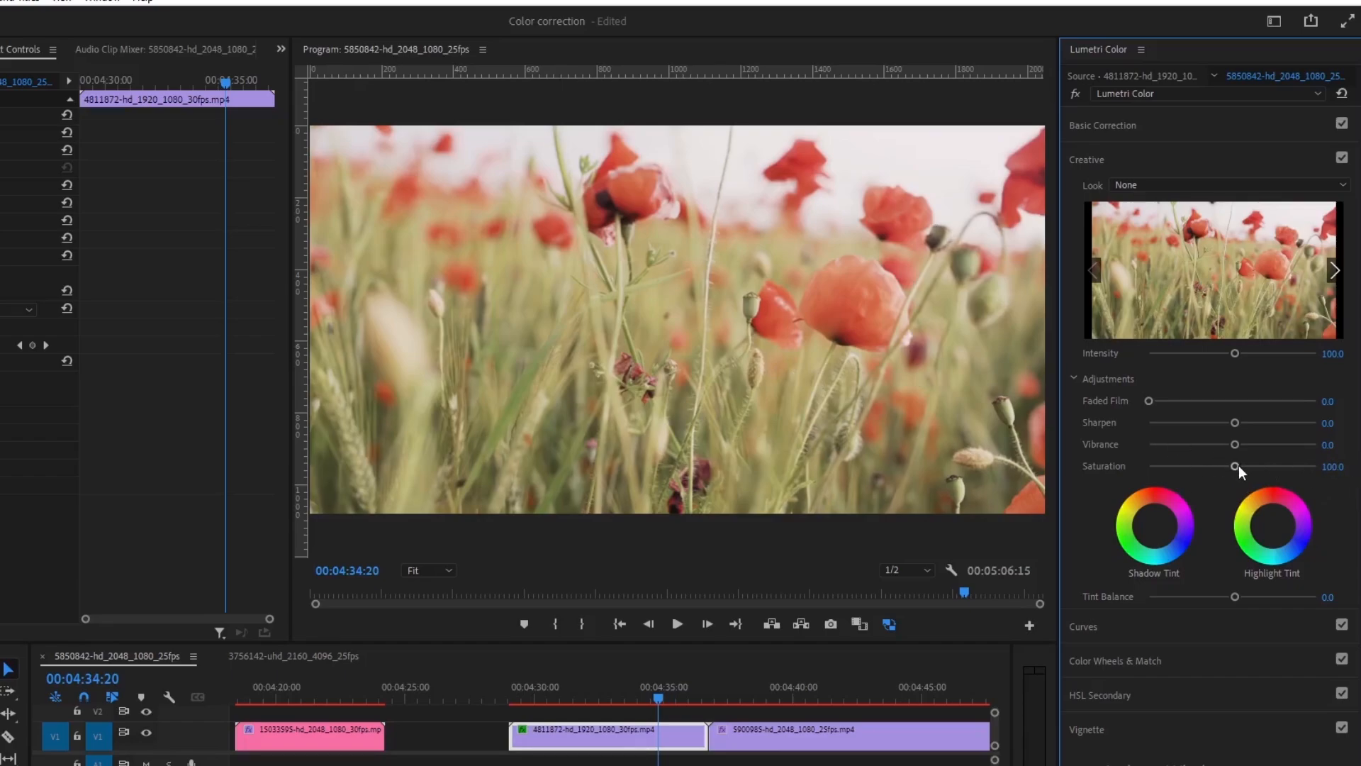
pyautogui.moveTo(1235, 466); pyautogui.dragTo(1225, 467)
pyautogui.moveTo(1221, 466); pyautogui.dragTo(1154, 465)
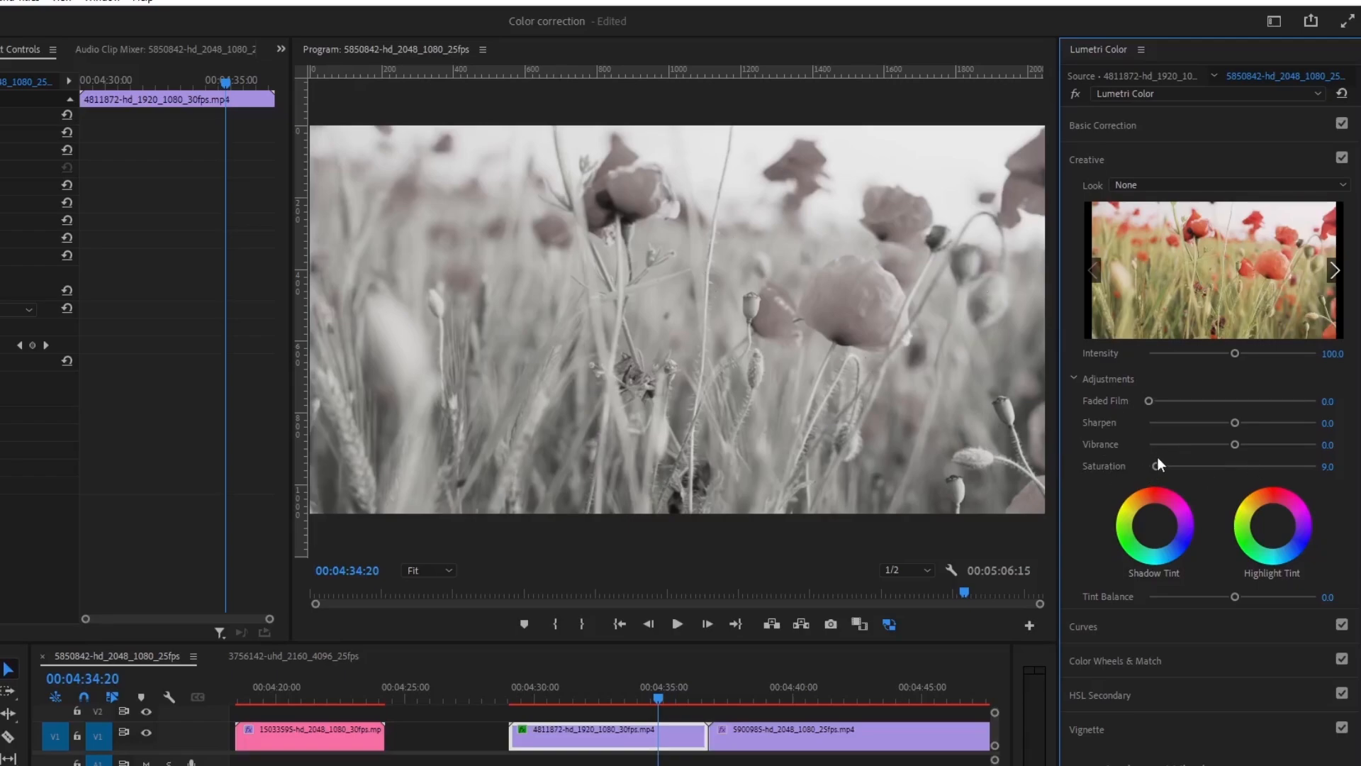
pyautogui.moveTo(1157, 465); pyautogui.dragTo(1235, 465)
pyautogui.click(1336, 466)
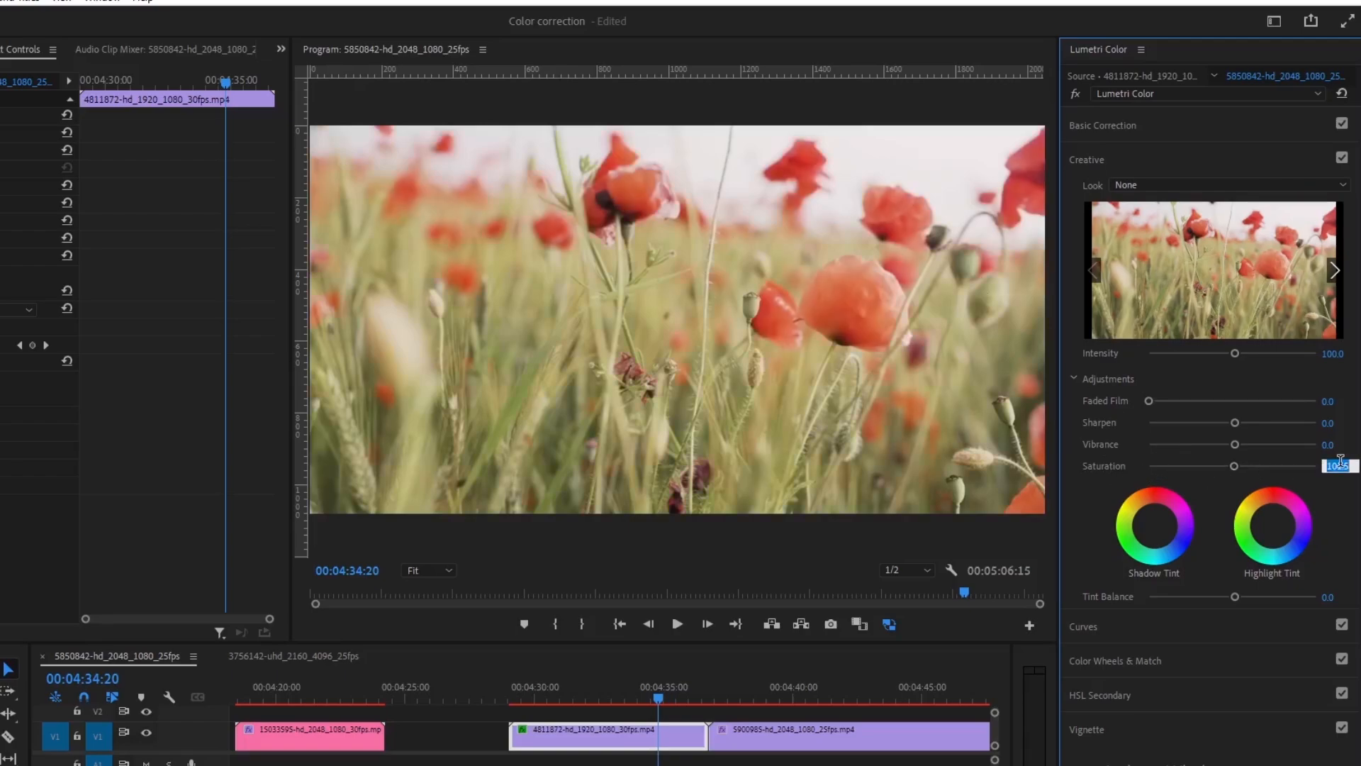
pyautogui.write('100')
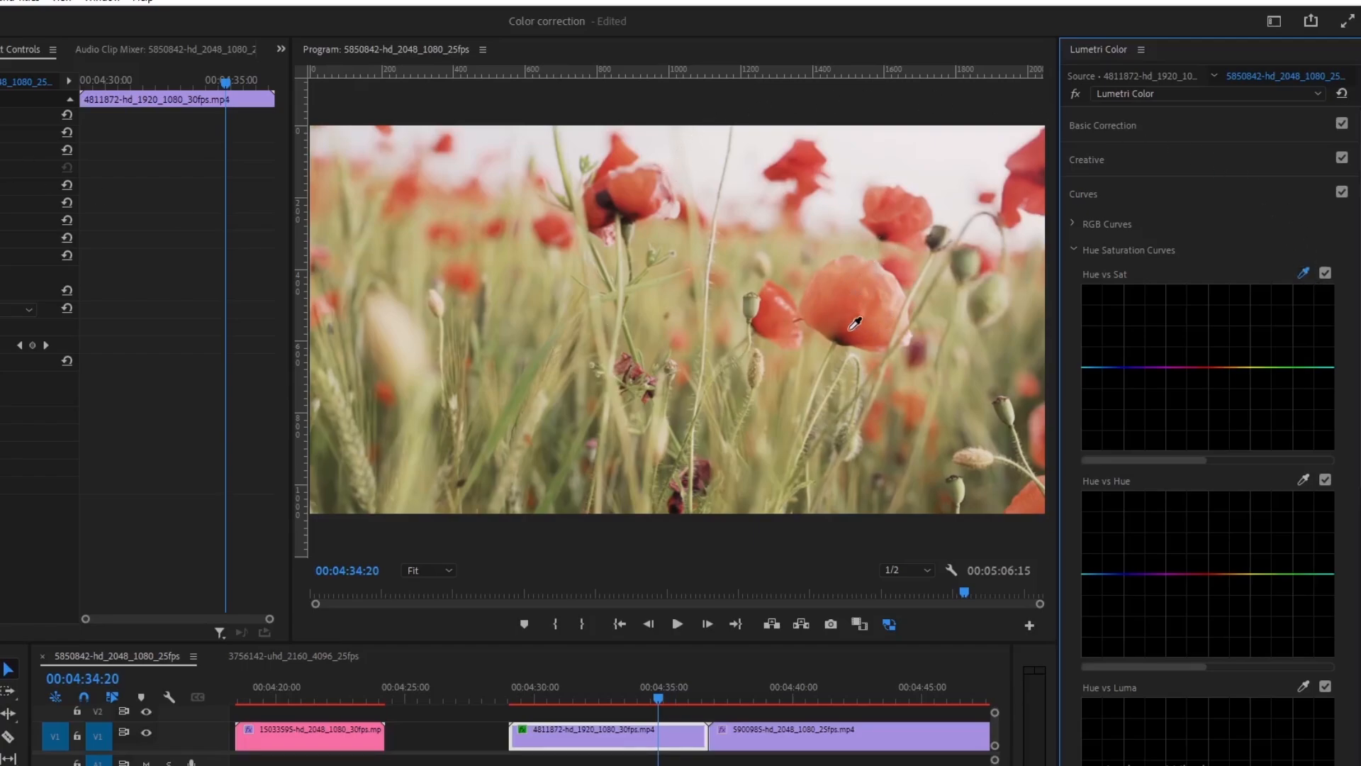
# Sample the large red poppy for the Hue vs Sat curve and raise its red point strongly to boost red saturation
pyautogui.click(856, 320)
pyautogui.click(1211, 367)
pyautogui.click(1195, 366)
pyautogui.click(1210, 368)
pyautogui.moveTo(1210, 367); pyautogui.dragTo(1210, 316)
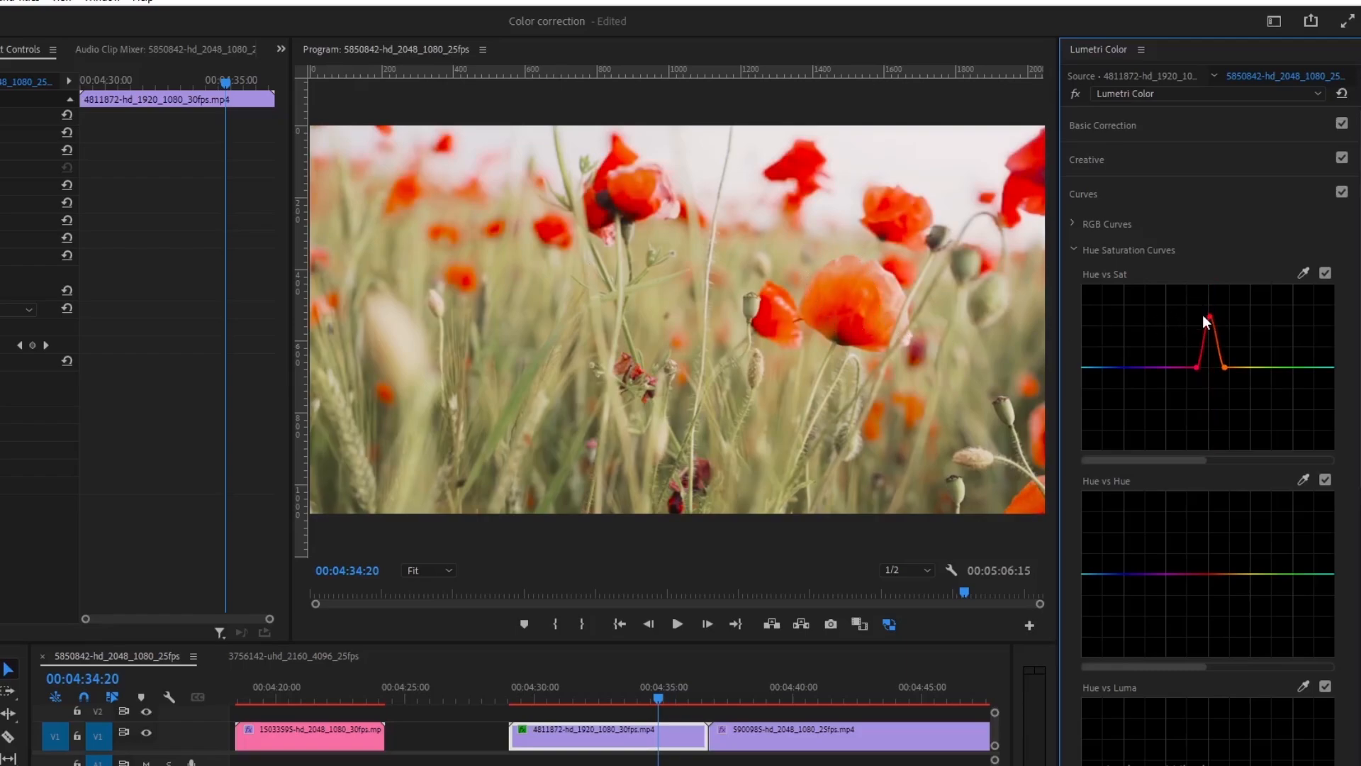
pyautogui.moveTo(1210, 317)
pyautogui.mouseDown()
pyautogui.moveTo(1210, 283)
pyautogui.moveTo(1208, 298)
pyautogui.mouseUp()
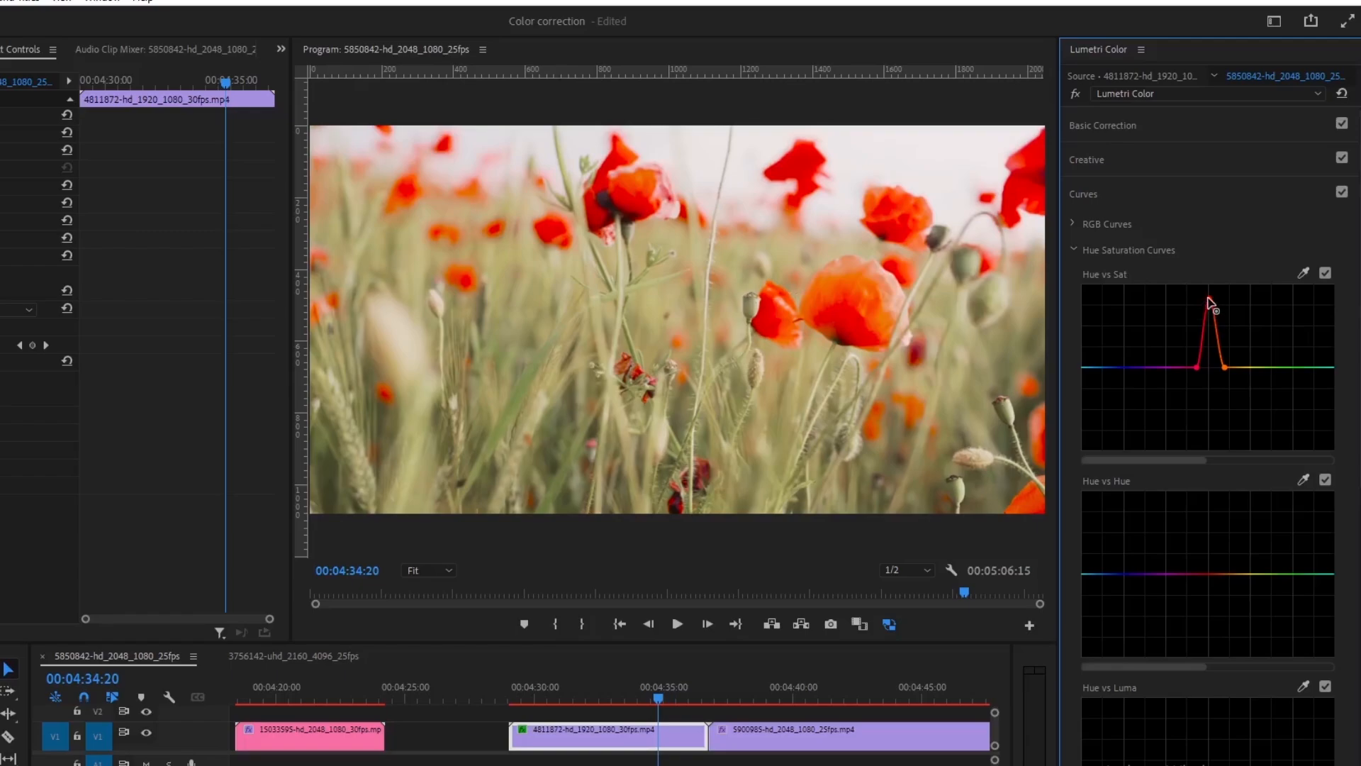
pyautogui.moveTo(1208, 299); pyautogui.dragTo(1209, 301)
# Lower the Hue vs Sat curve to its minimum on both sides of the red peak, narrowing the range to red and orange
pyautogui.moveTo(1150, 368); pyautogui.dragTo(1065, 448)
pyautogui.moveTo(1315, 447); pyautogui.dragTo(1252, 451)
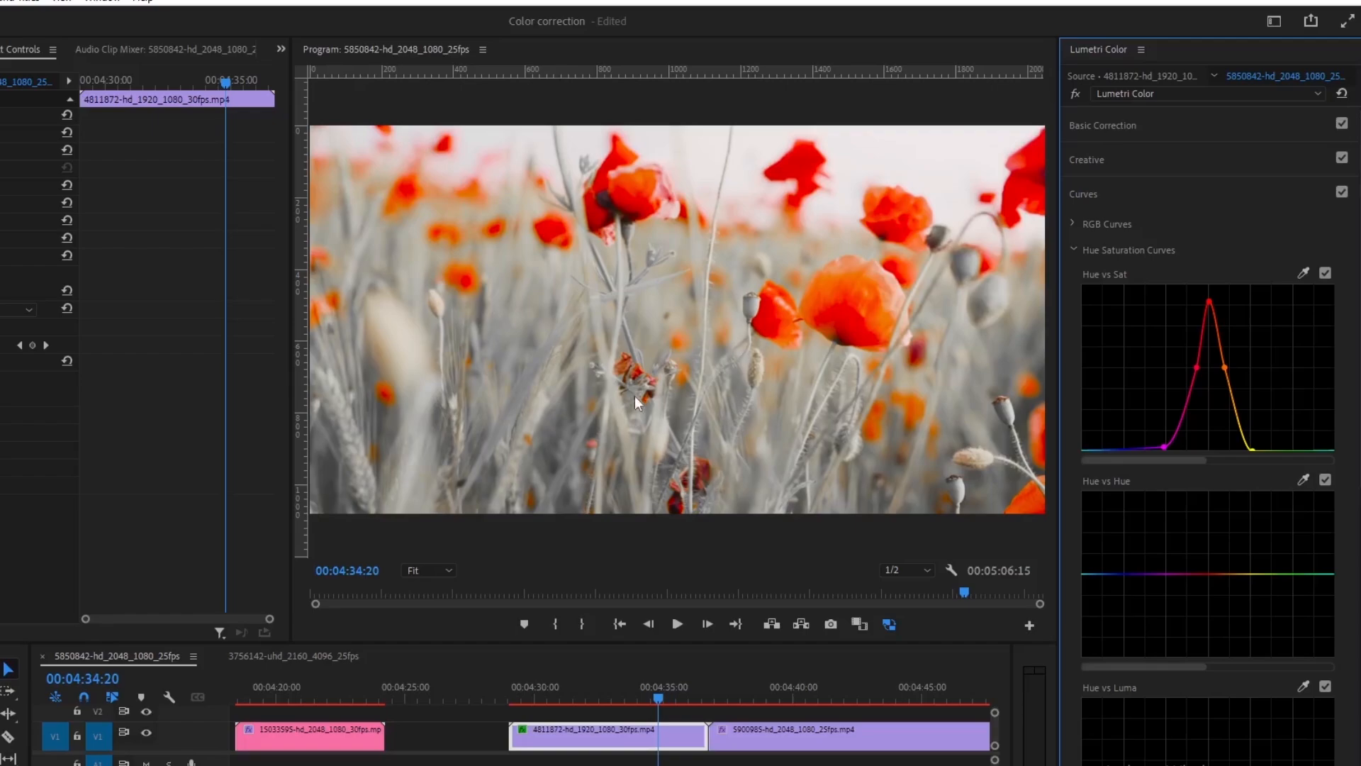
pyautogui.moveTo(1159, 452); pyautogui.dragTo(1228, 446)
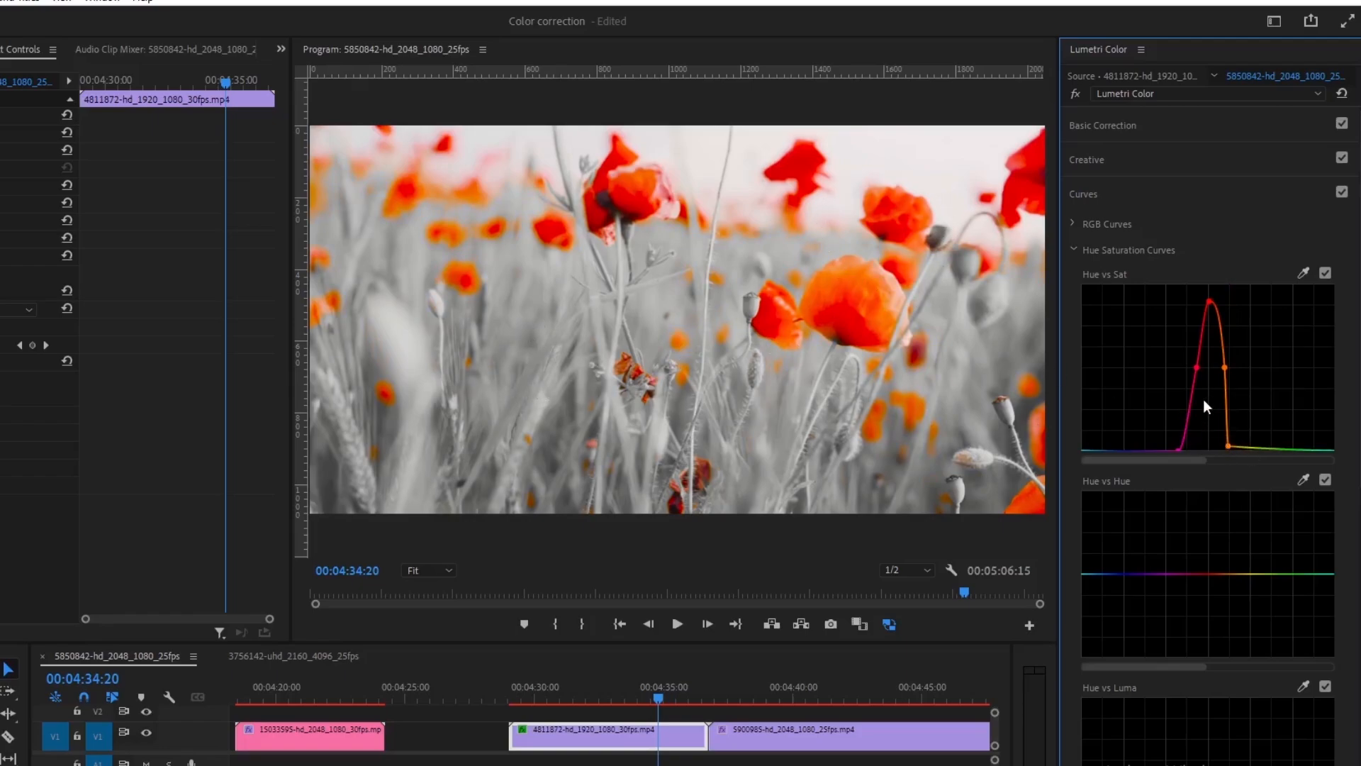
pyautogui.moveTo(1177, 449); pyautogui.dragTo(1195, 456)
# Try widening the saturated Hue vs Sat range towards blue-purple on one side and yellow-green on the other
pyautogui.moveTo(1194, 449); pyautogui.dragTo(1167, 451)
pyautogui.moveTo(1193, 369); pyautogui.dragTo(1164, 363)
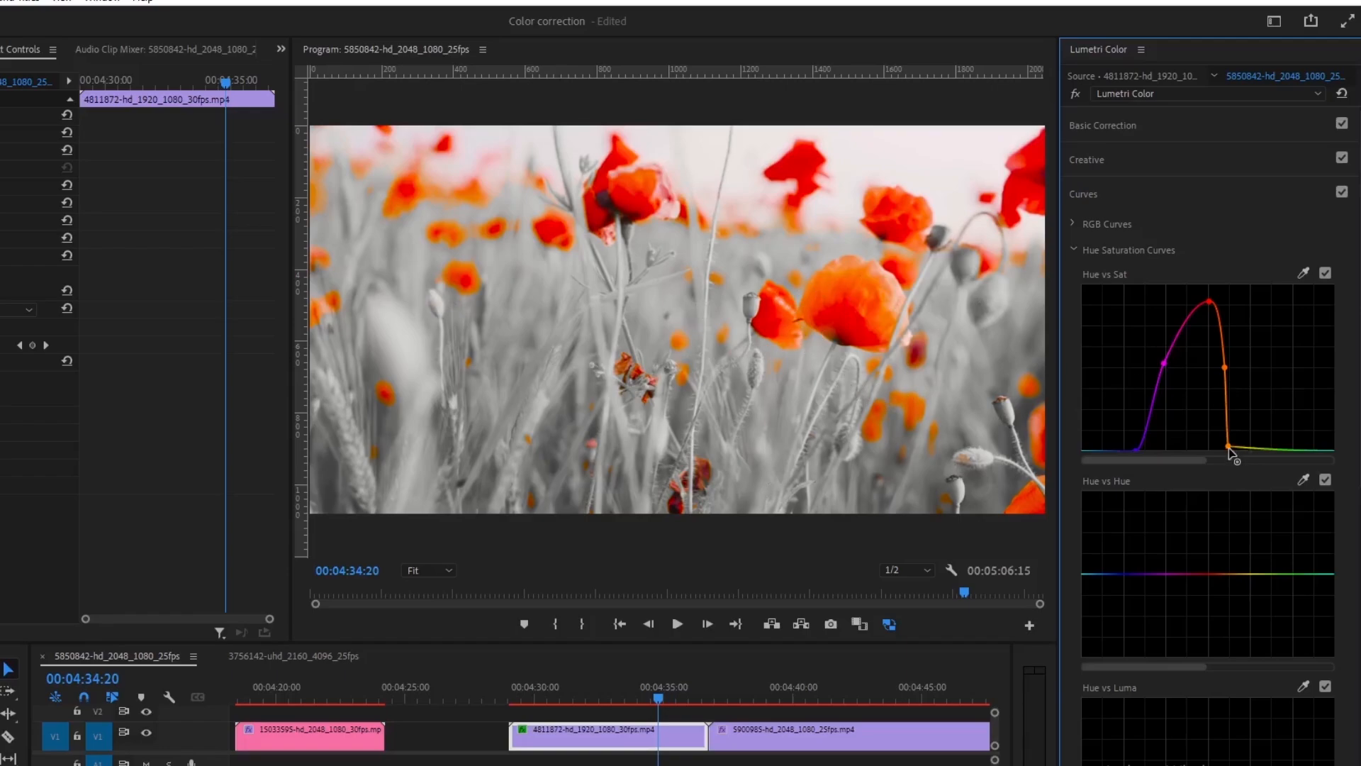
pyautogui.moveTo(1228, 448); pyautogui.dragTo(1284, 456)
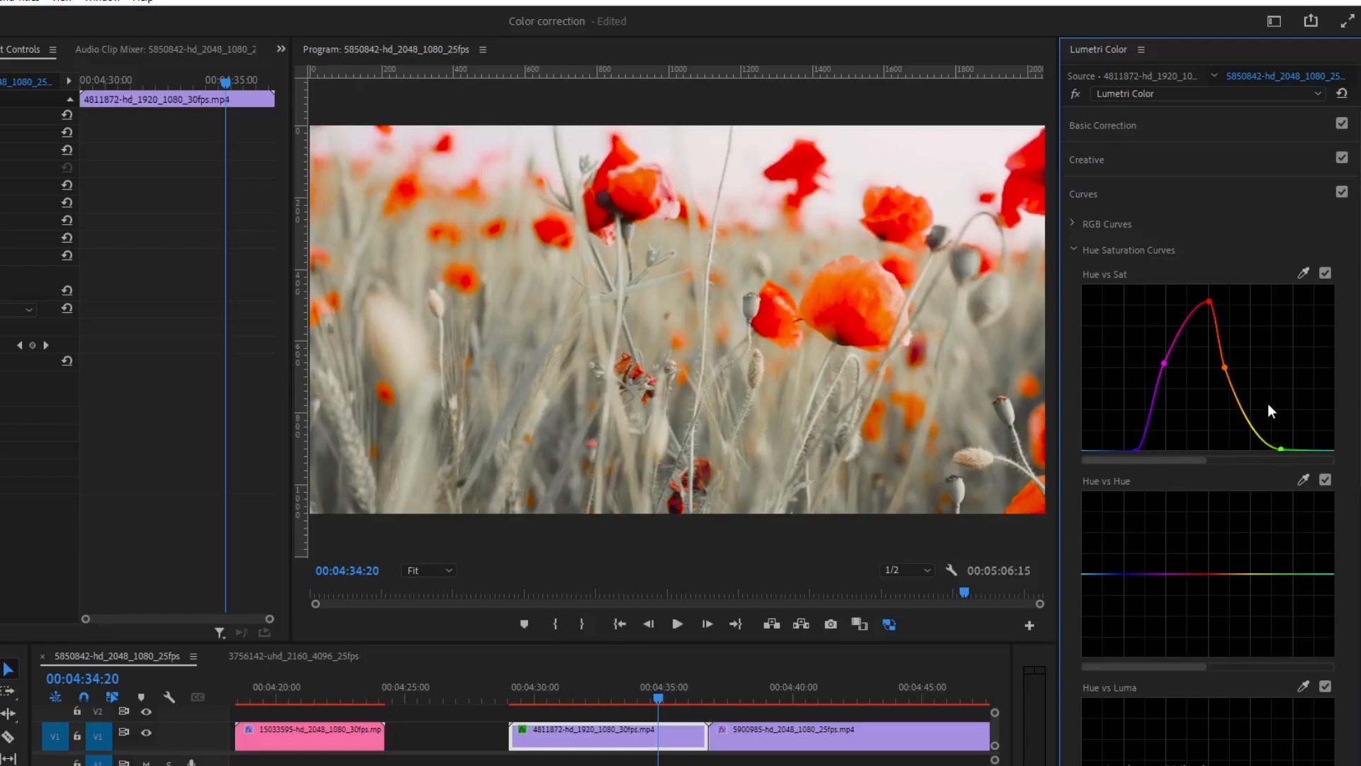
pyautogui.moveTo(1224, 367); pyautogui.dragTo(1248, 370)
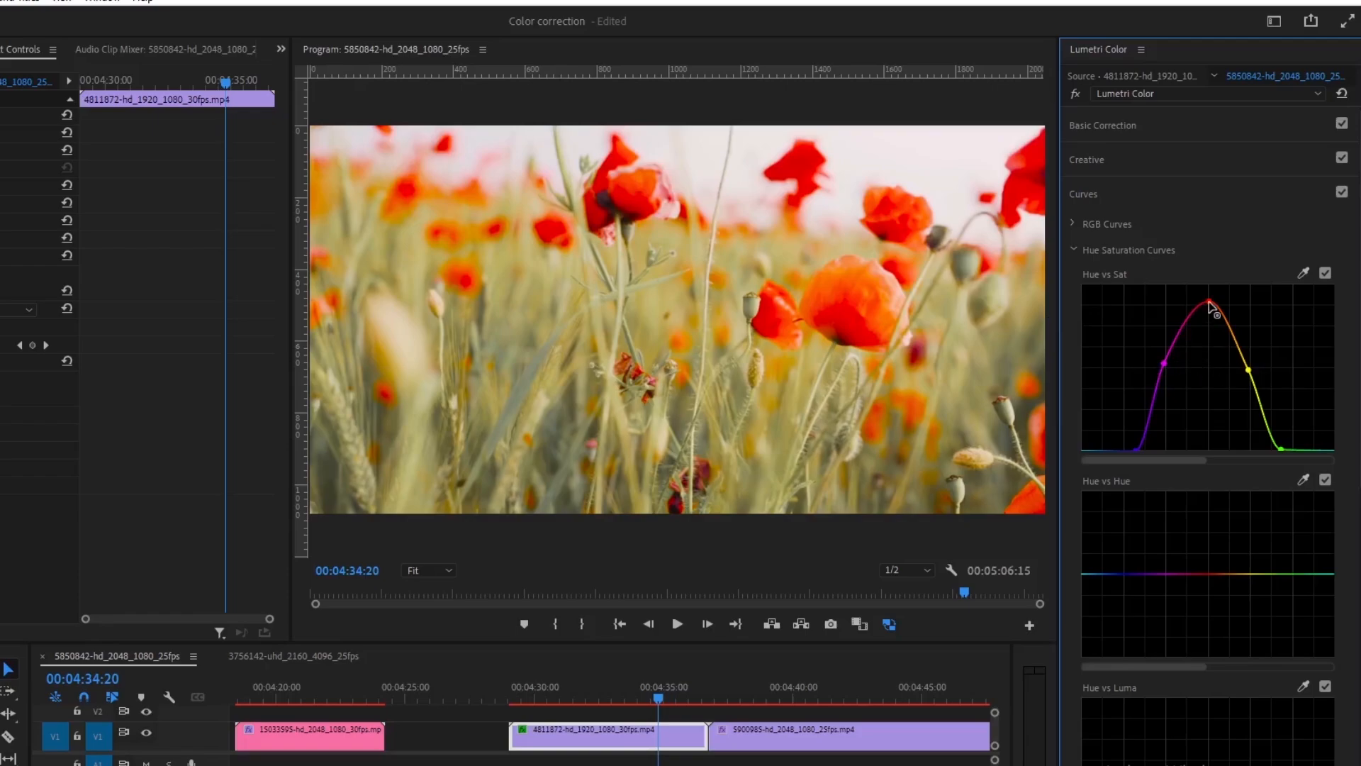
# Undo the widening of the Hue vs Sat curve back to the narrow red and orange peak
pyautogui.hotkey('ctrl', 'z')
pyautogui.hotkey('ctrl', 'z')
pyautogui.hotkey('ctrl', 'z')
pyautogui.hotkey('ctrl', 'z')
pyautogui.hotkey('ctrl', 'z')
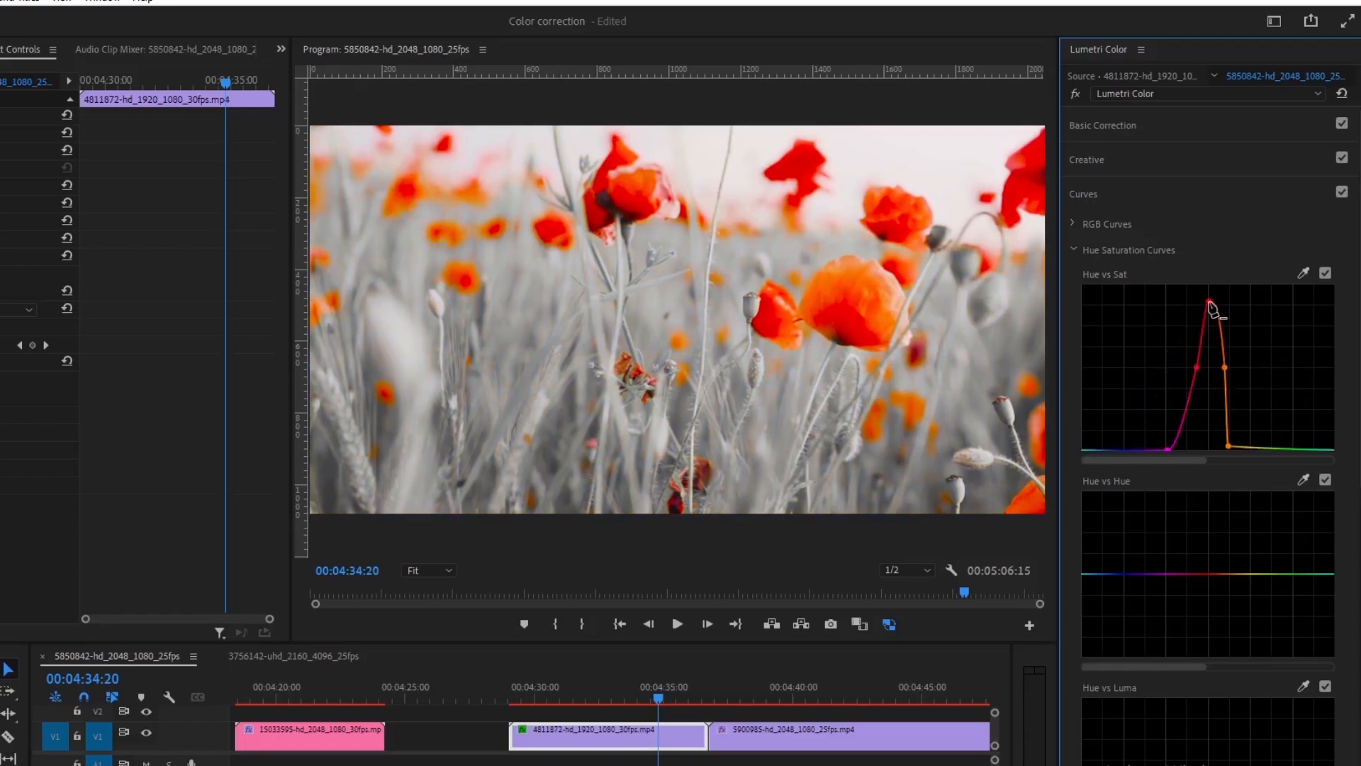
pyautogui.hotkey('ctrl', 'z')
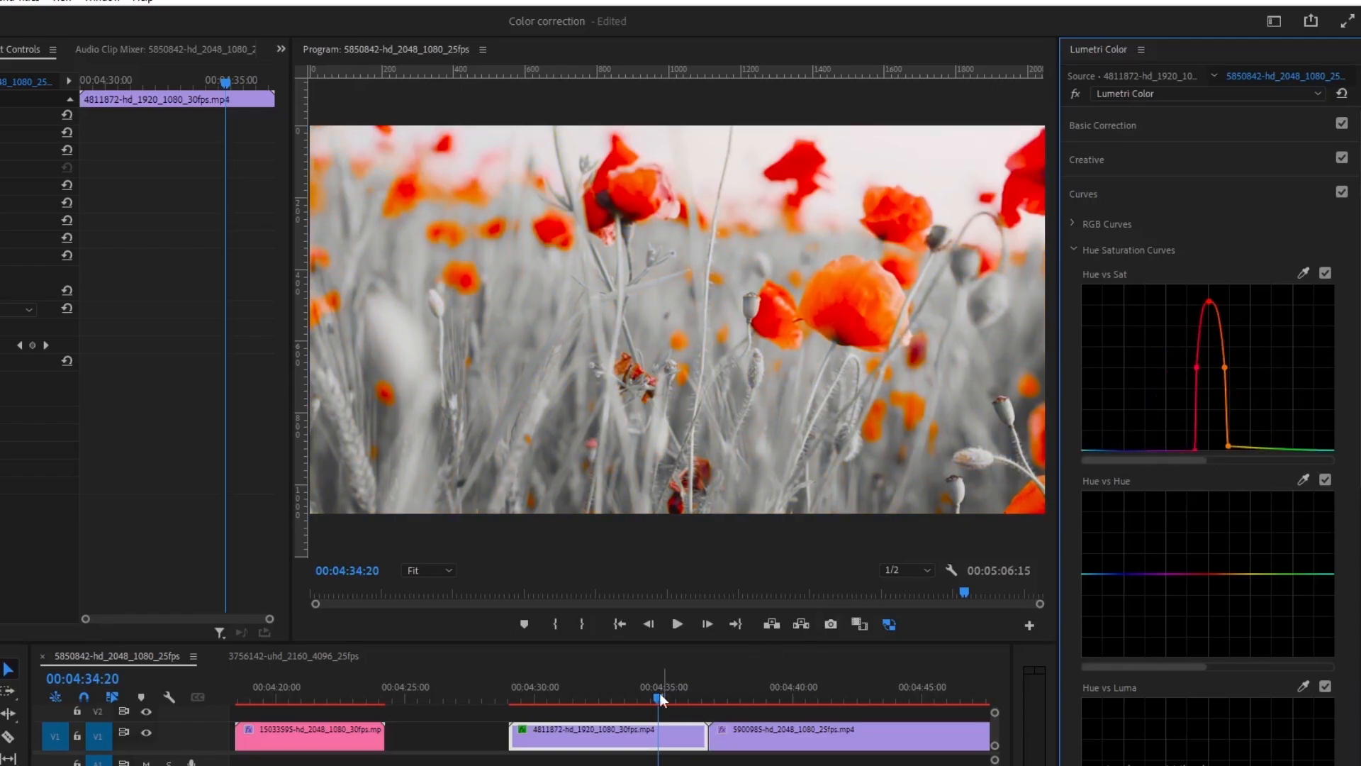
# Play back the poppy clip from its start to review the selective color effect
pyautogui.click(632, 689)
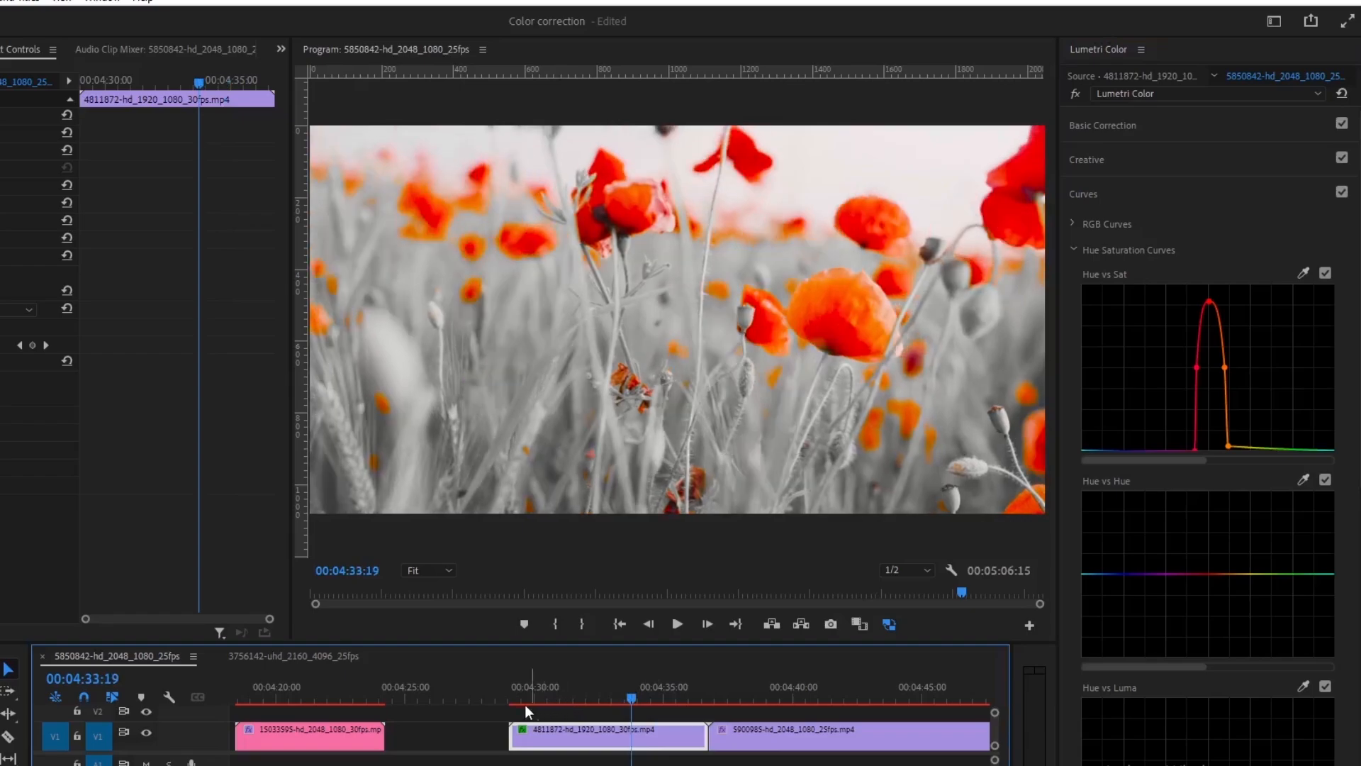
pyautogui.click(513, 691)
pyautogui.press('space')
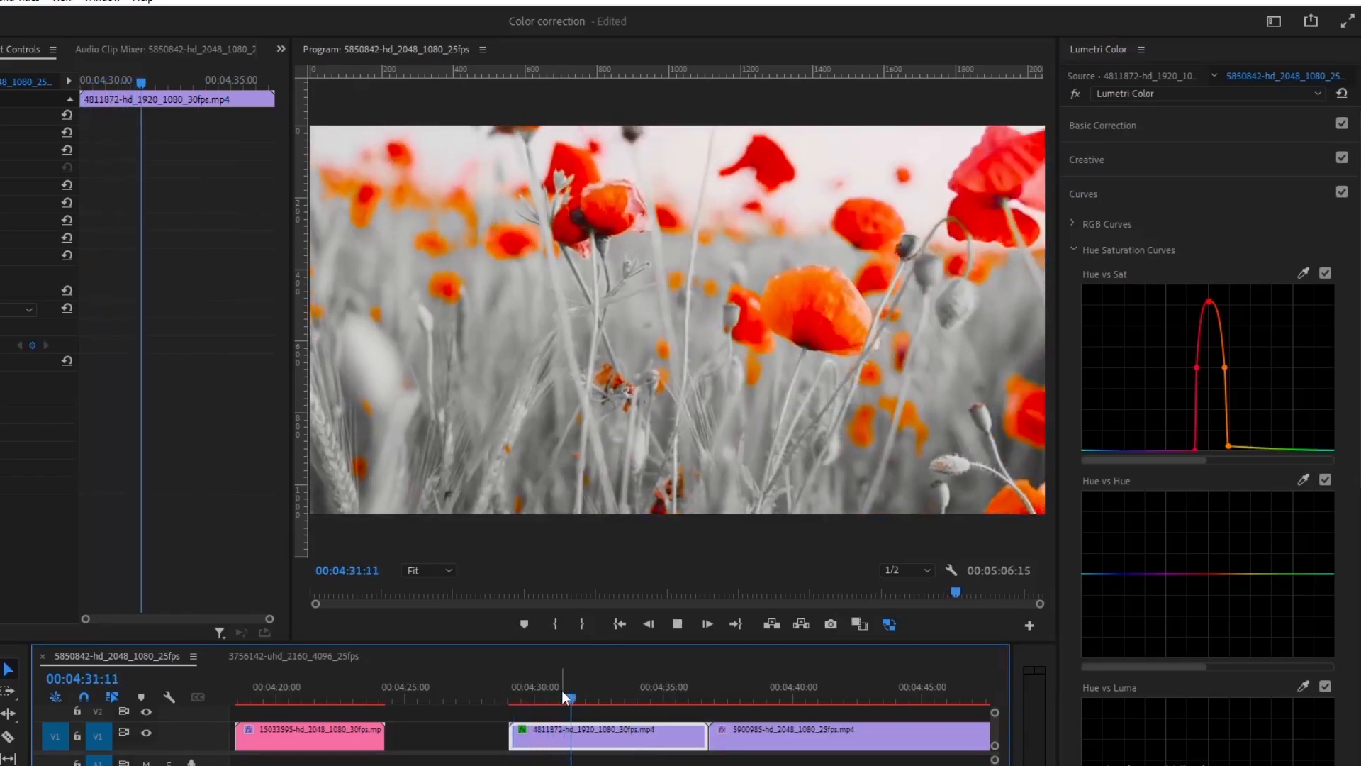
pyautogui.press('space')
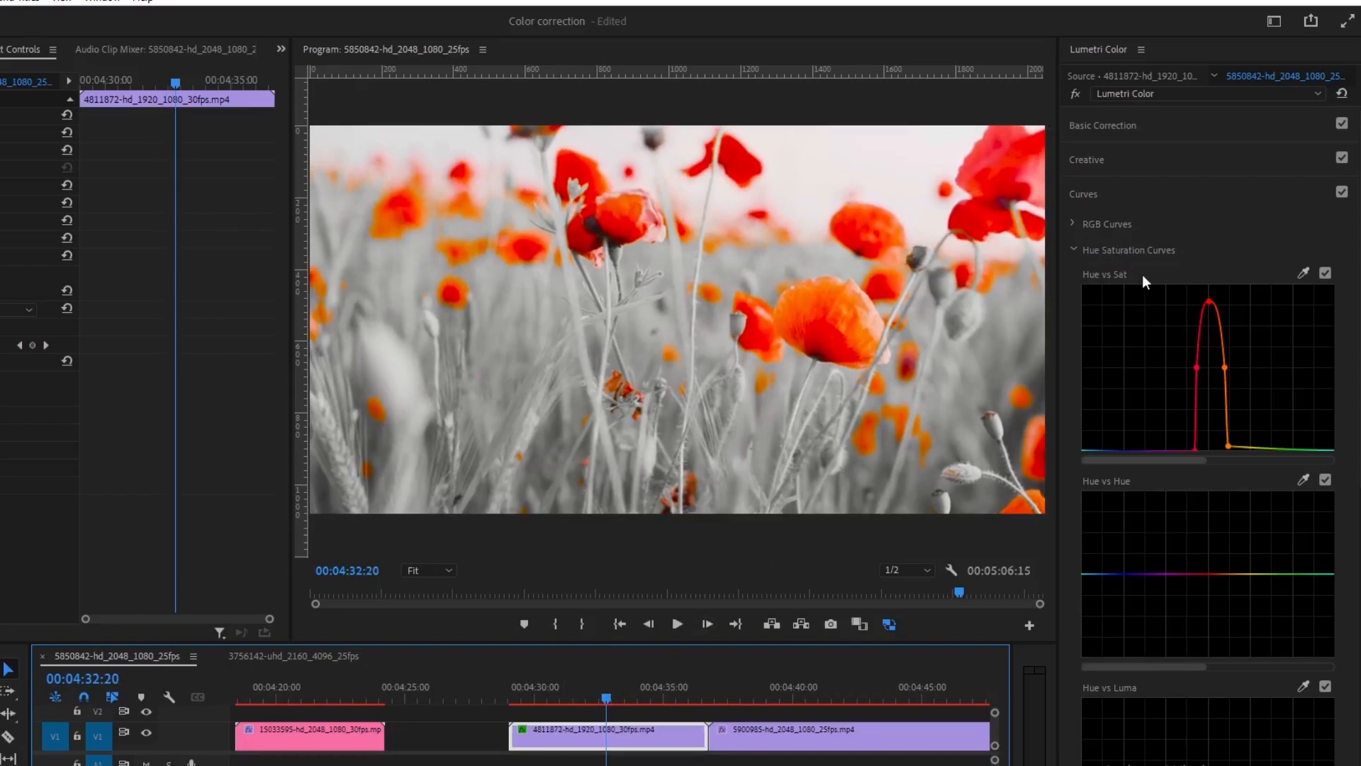
# On clip 5900985-hd_2048_1080_25fps.mp4, sample the purple shirt for Hue vs Hue and lower its point to shift the shirt to pink
pyautogui.click(742, 677)
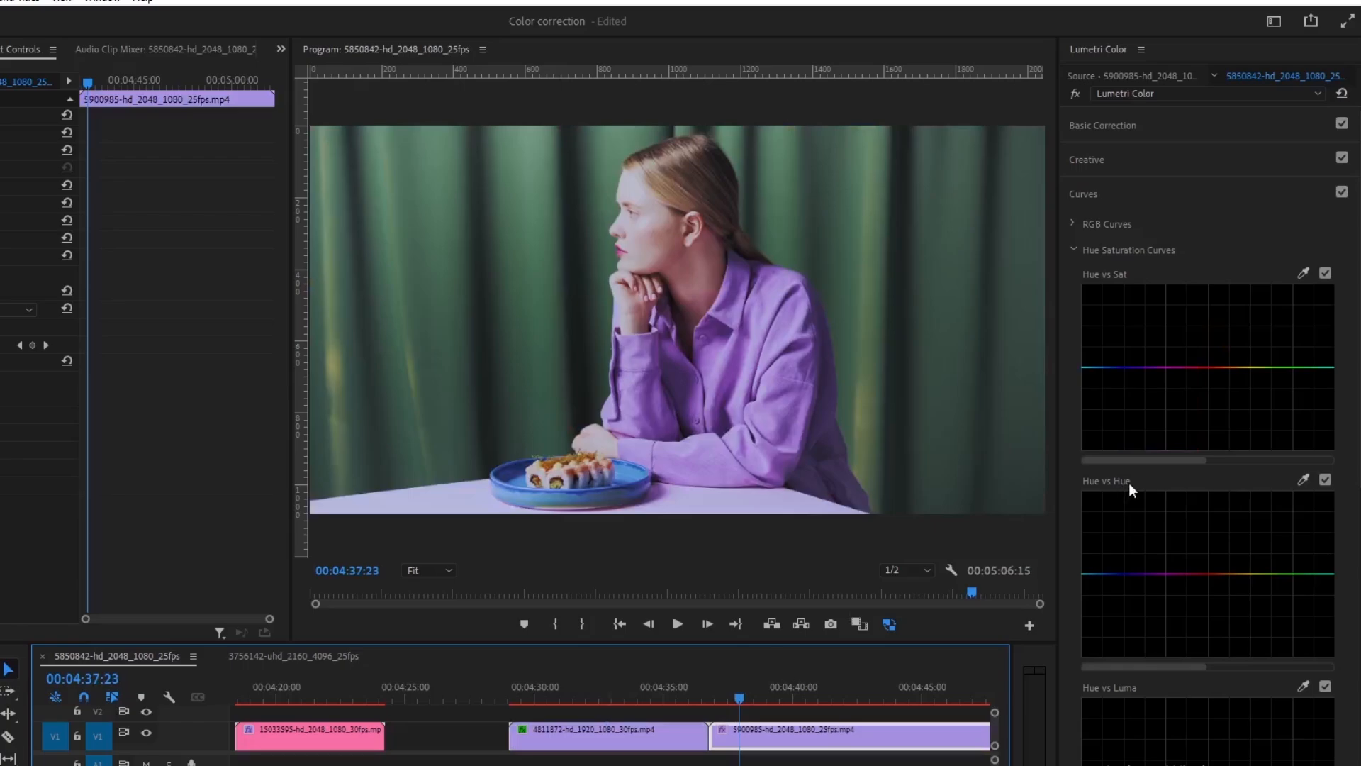
pyautogui.scroll(-1, 1159, 480)
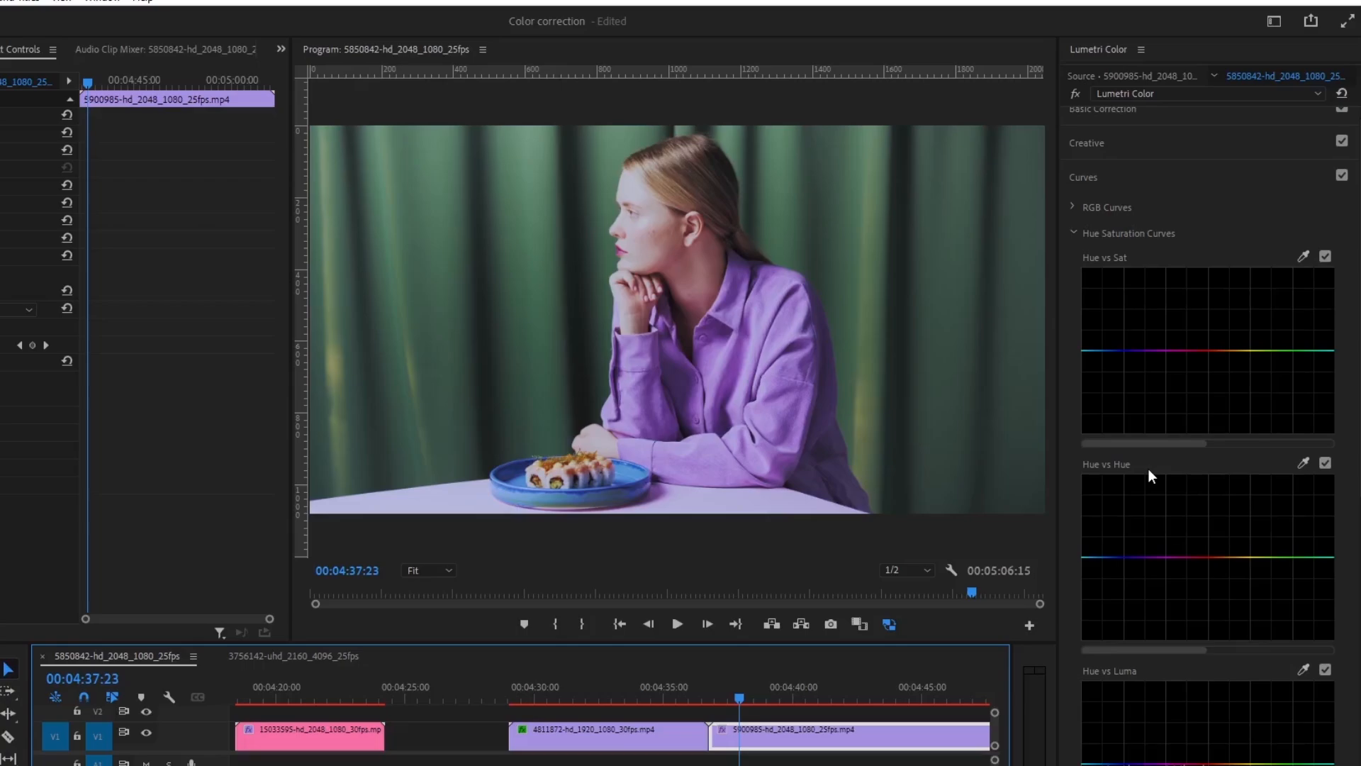
pyautogui.click(1303, 462)
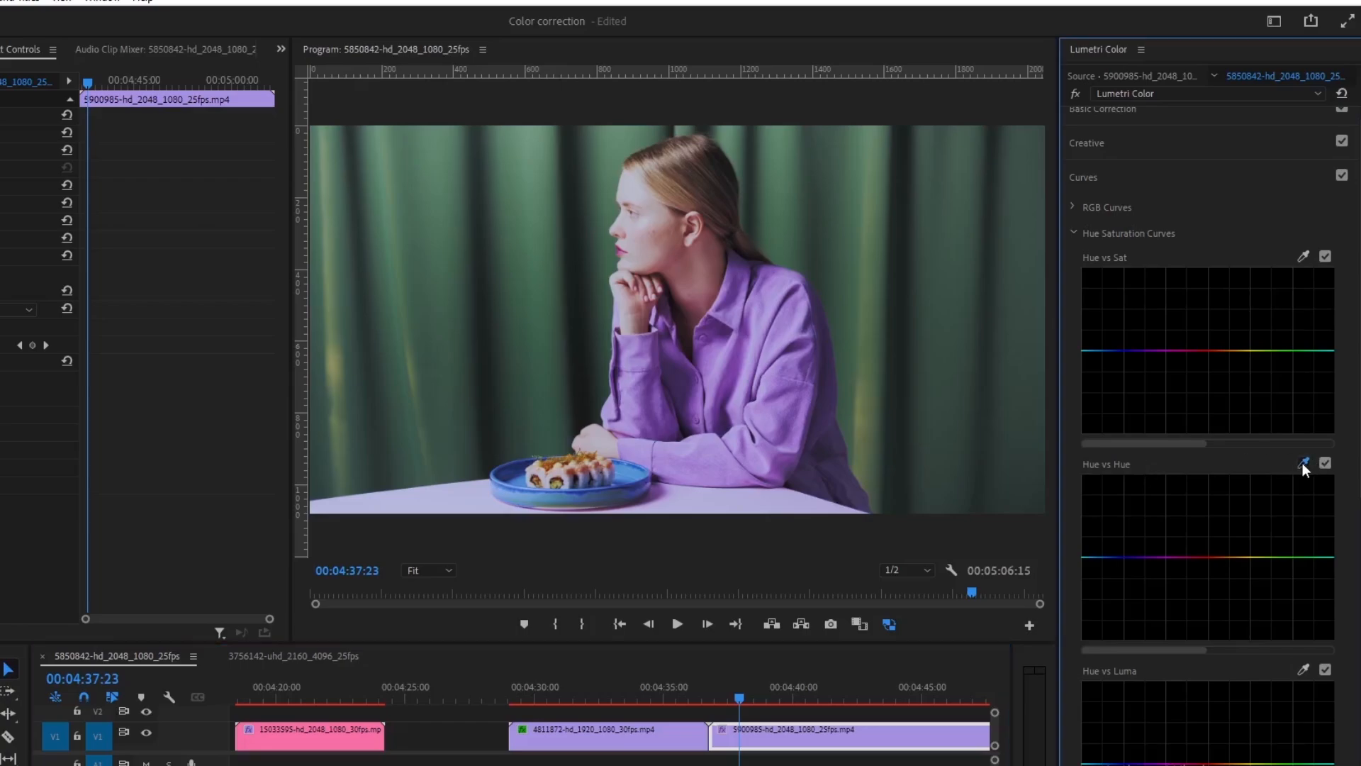
pyautogui.click(640, 401)
pyautogui.click(1138, 559)
pyautogui.moveTo(1137, 557); pyautogui.dragTo(1142, 603)
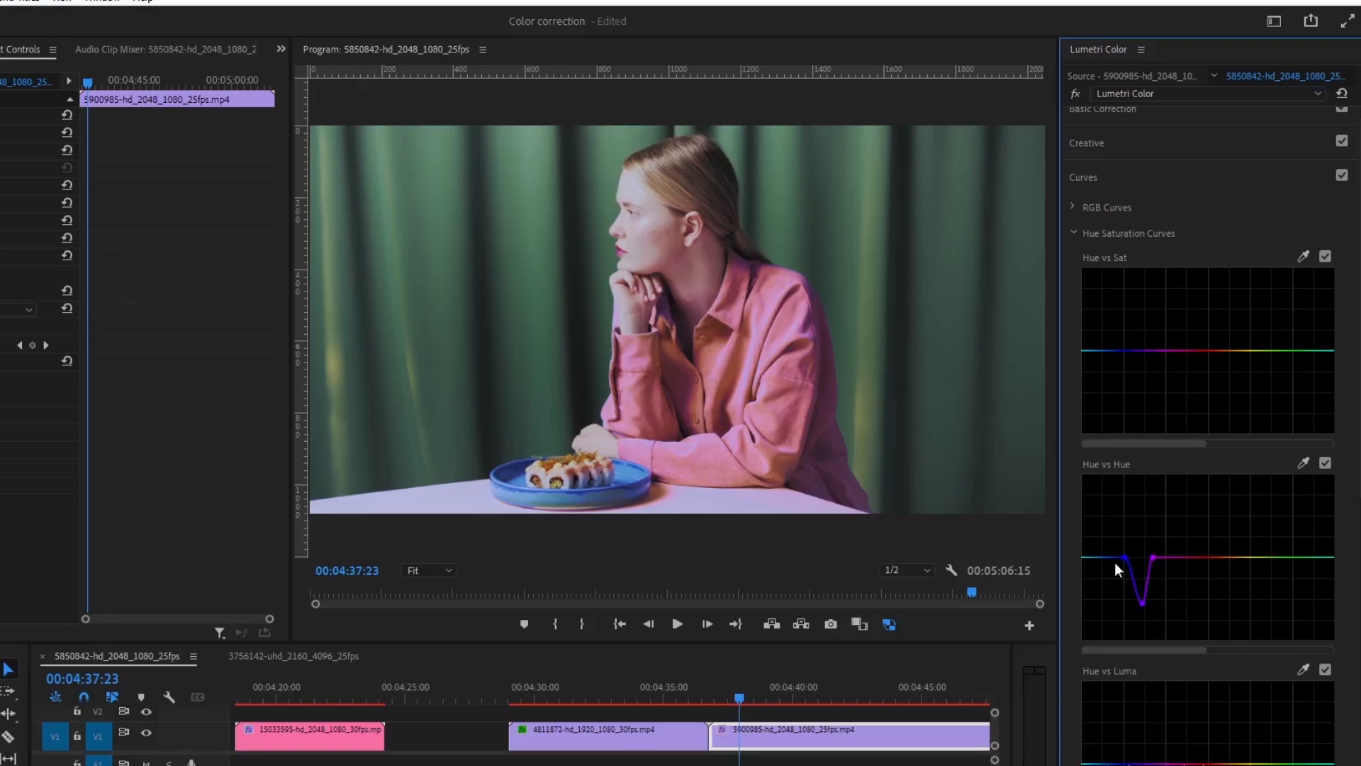
# Spread the two outer Hue vs Hue points slightly apart and raise the middle purple point a little to refine the pink
pyautogui.moveTo(1124, 557); pyautogui.dragTo(1117, 558)
pyautogui.moveTo(1152, 557); pyautogui.dragTo(1161, 558)
pyautogui.moveTo(1142, 603); pyautogui.dragTo(1140, 591)
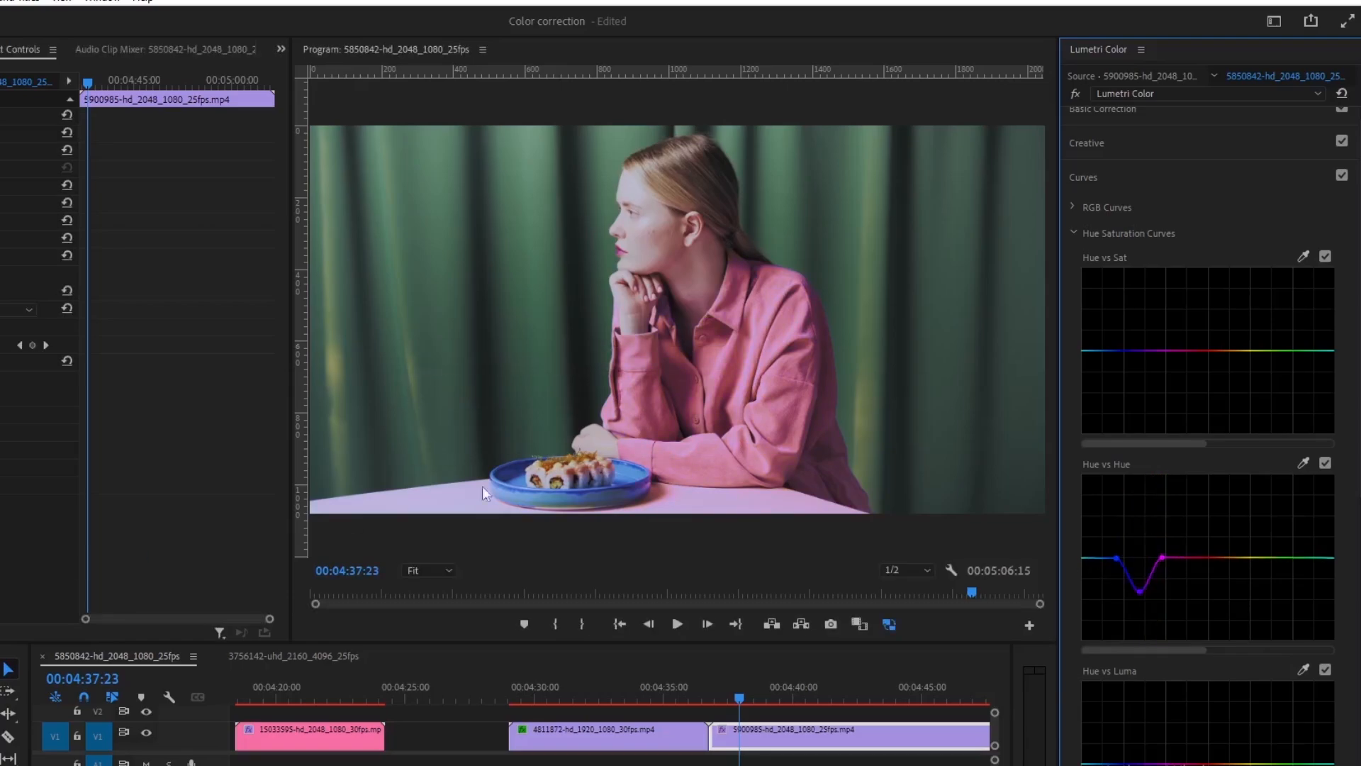
# Toggle the Hue vs Hue curve off and on twice to compare the original and recolored shirt
pyautogui.click(1325, 463)
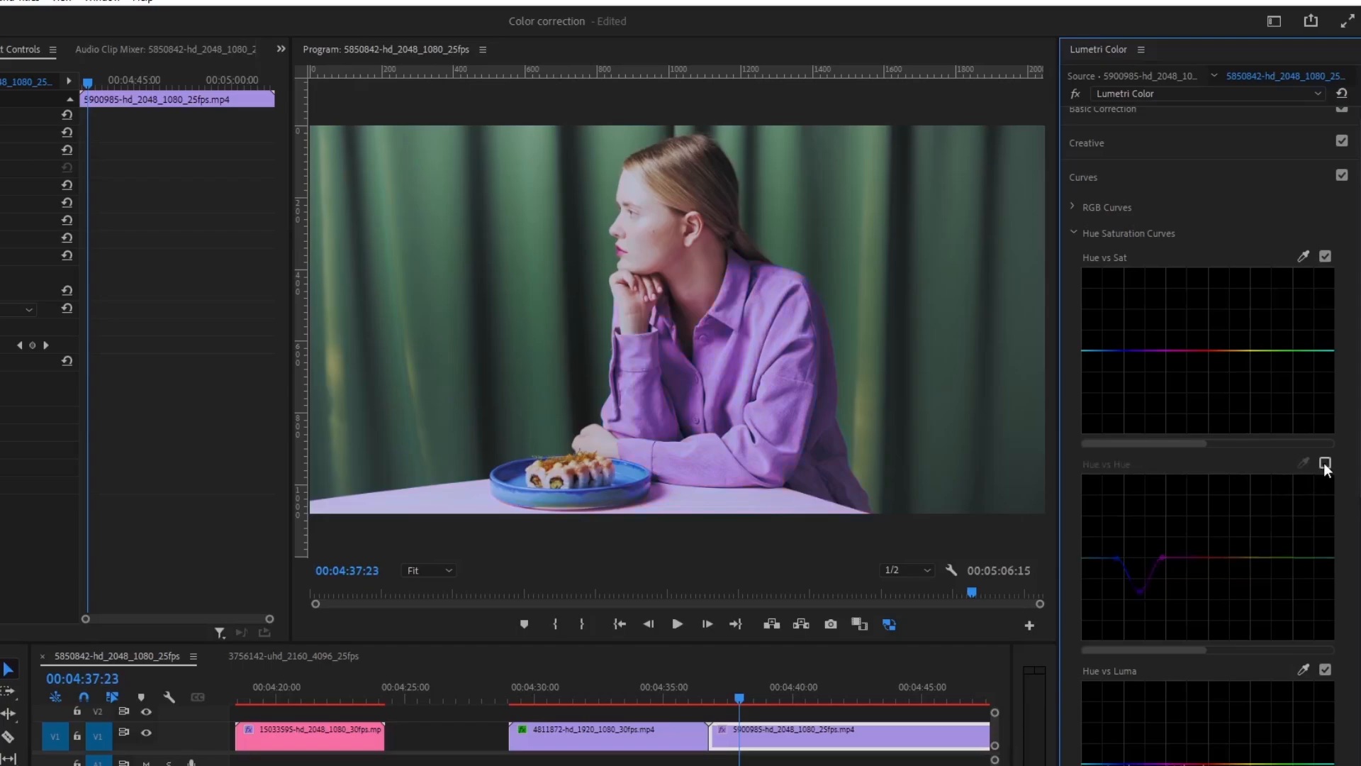
pyautogui.click(1325, 463)
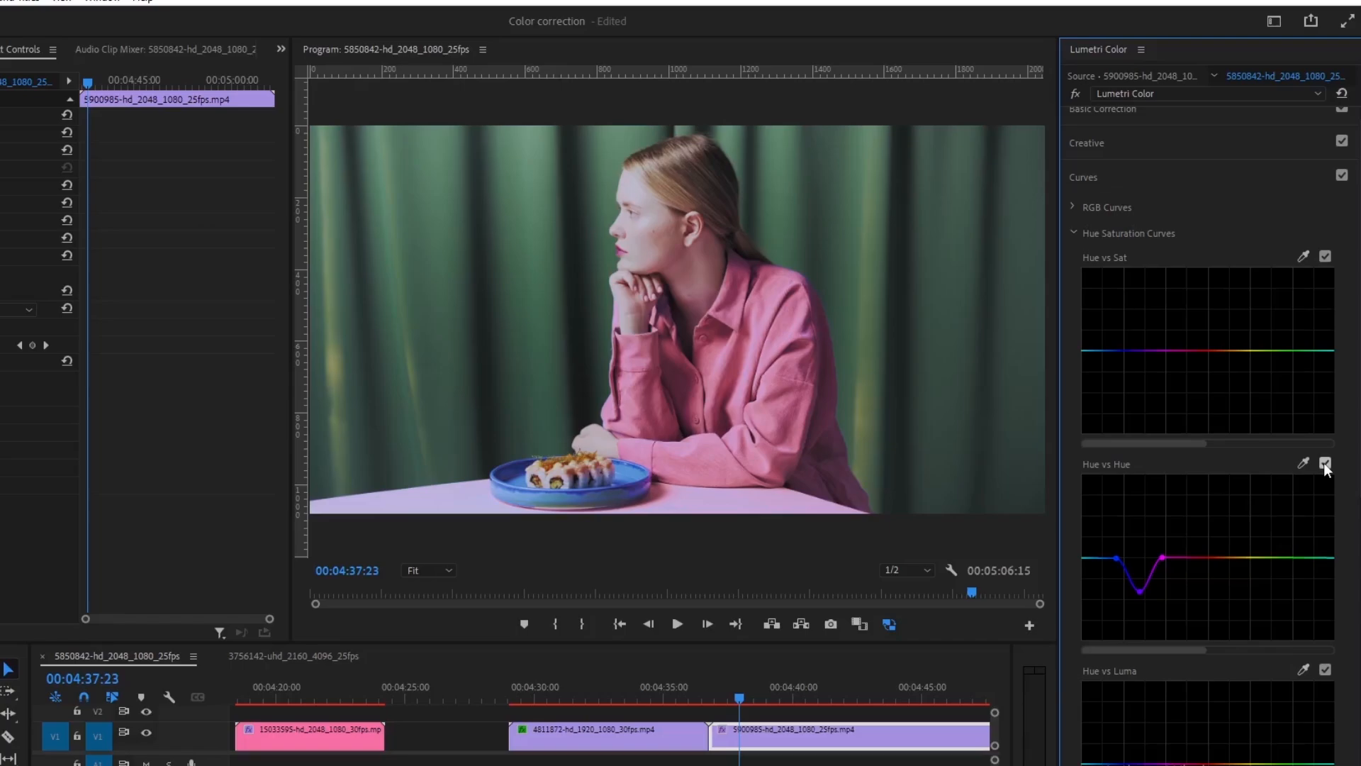
pyautogui.click(1324, 462)
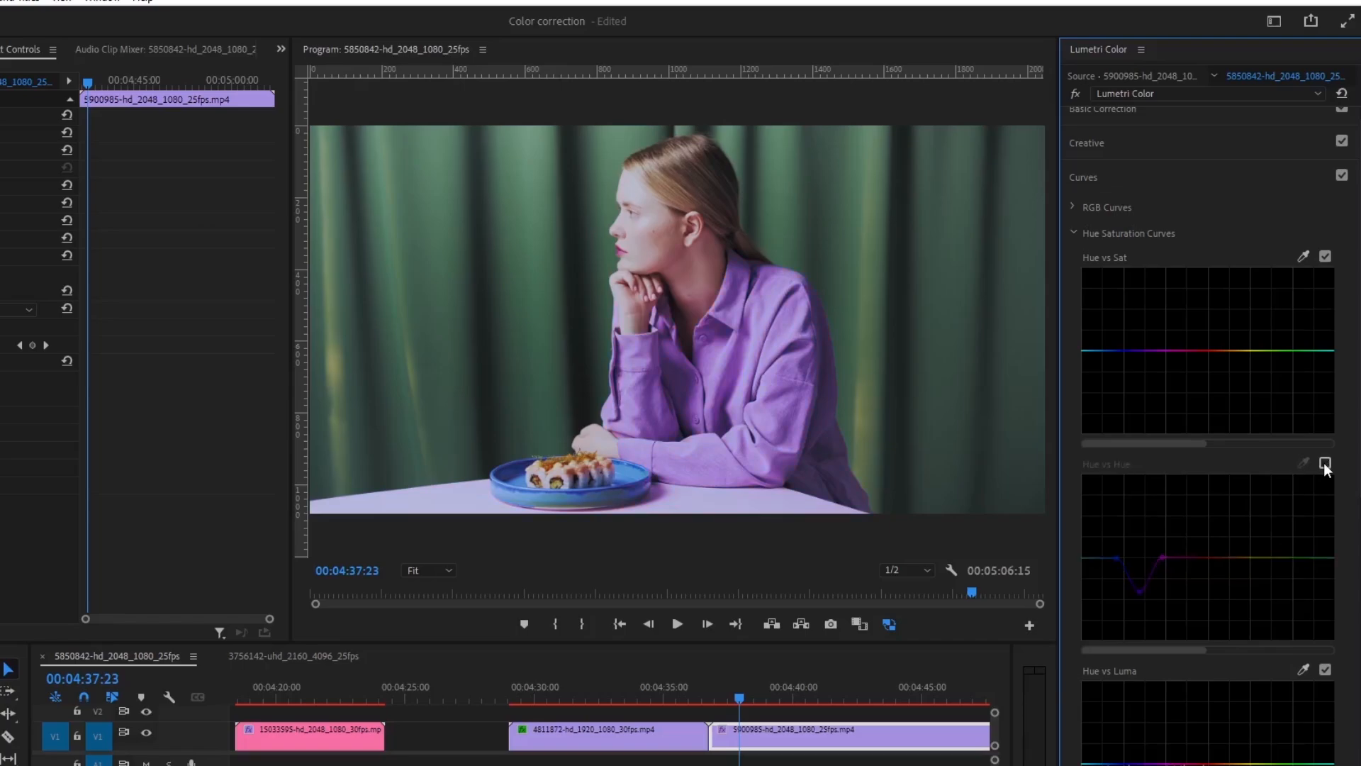
pyautogui.click(1324, 462)
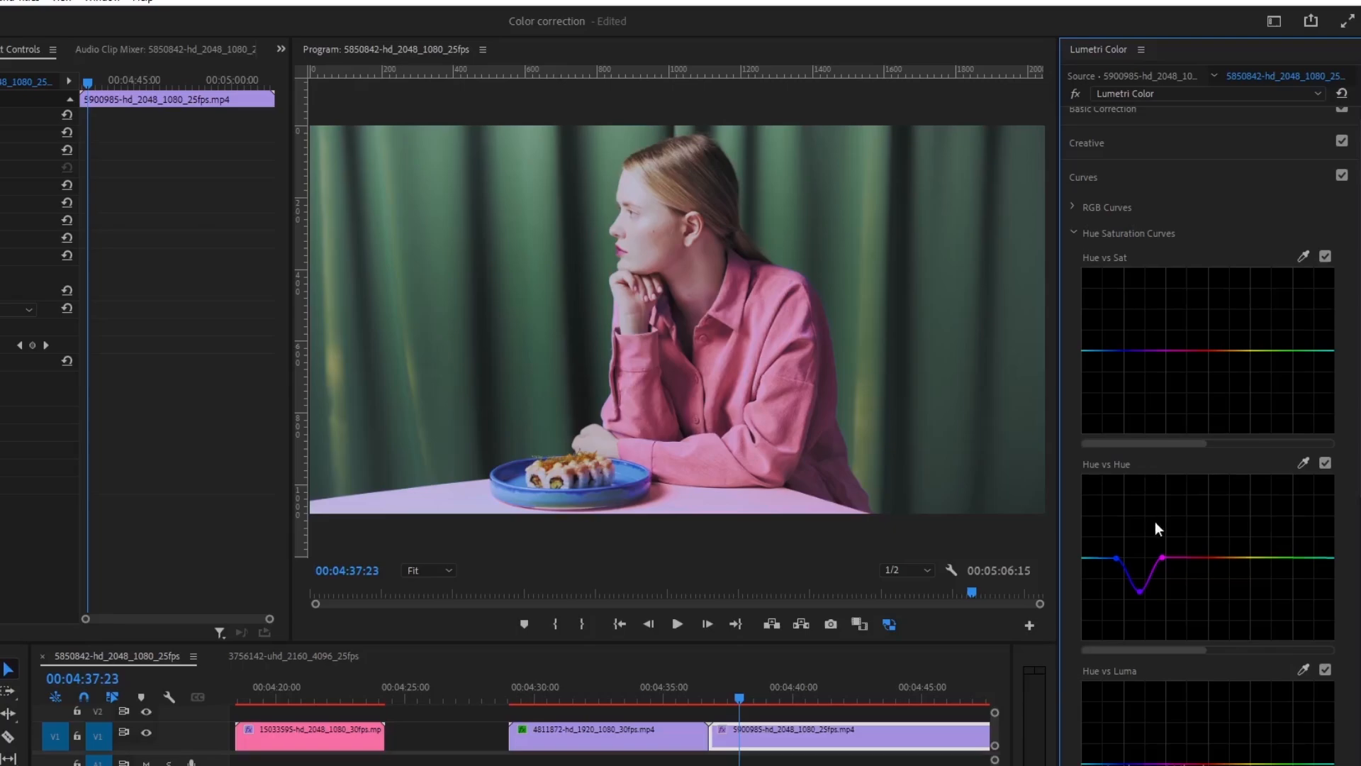
# Sample the shirt for the Hue vs Luma curve and raise its purple point moderately to brighten the shirt
pyautogui.scroll(-1, 1162, 653)
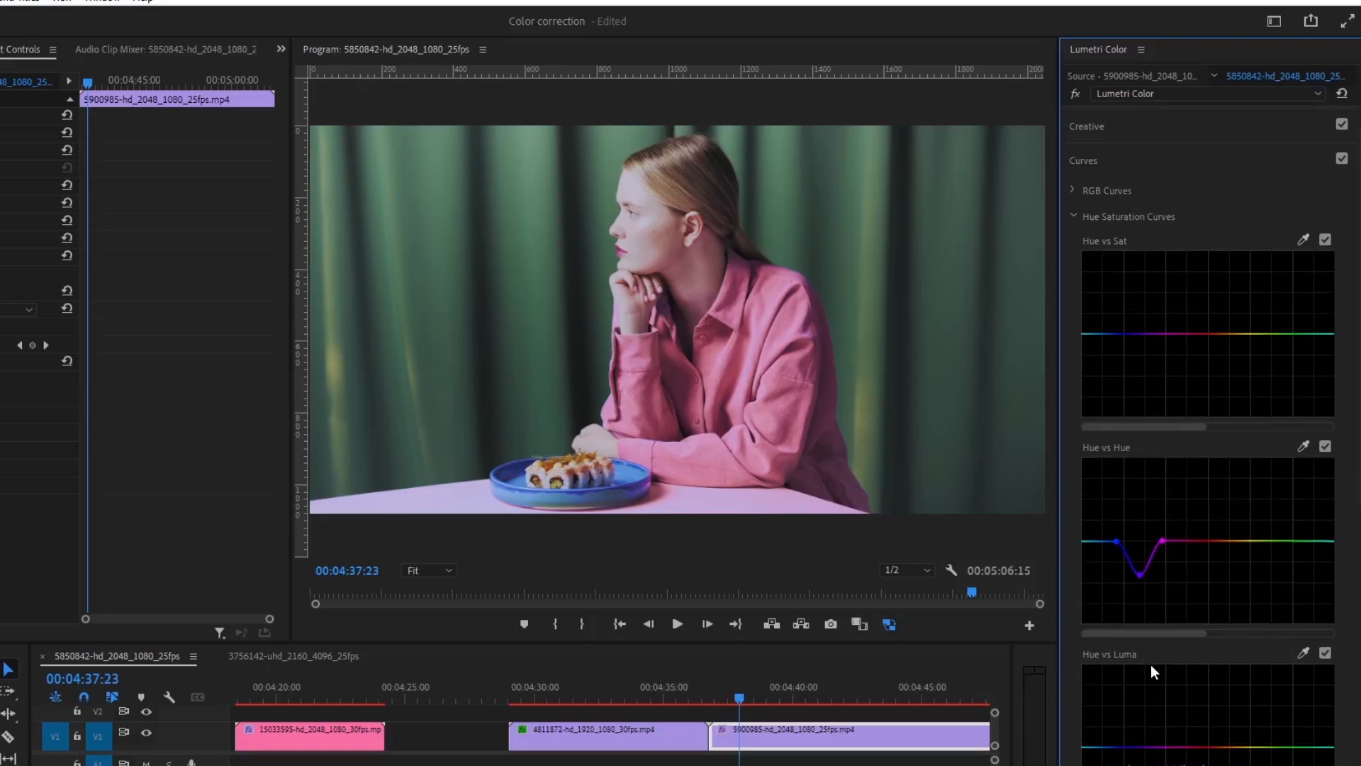
pyautogui.scroll(-2, 1162, 662)
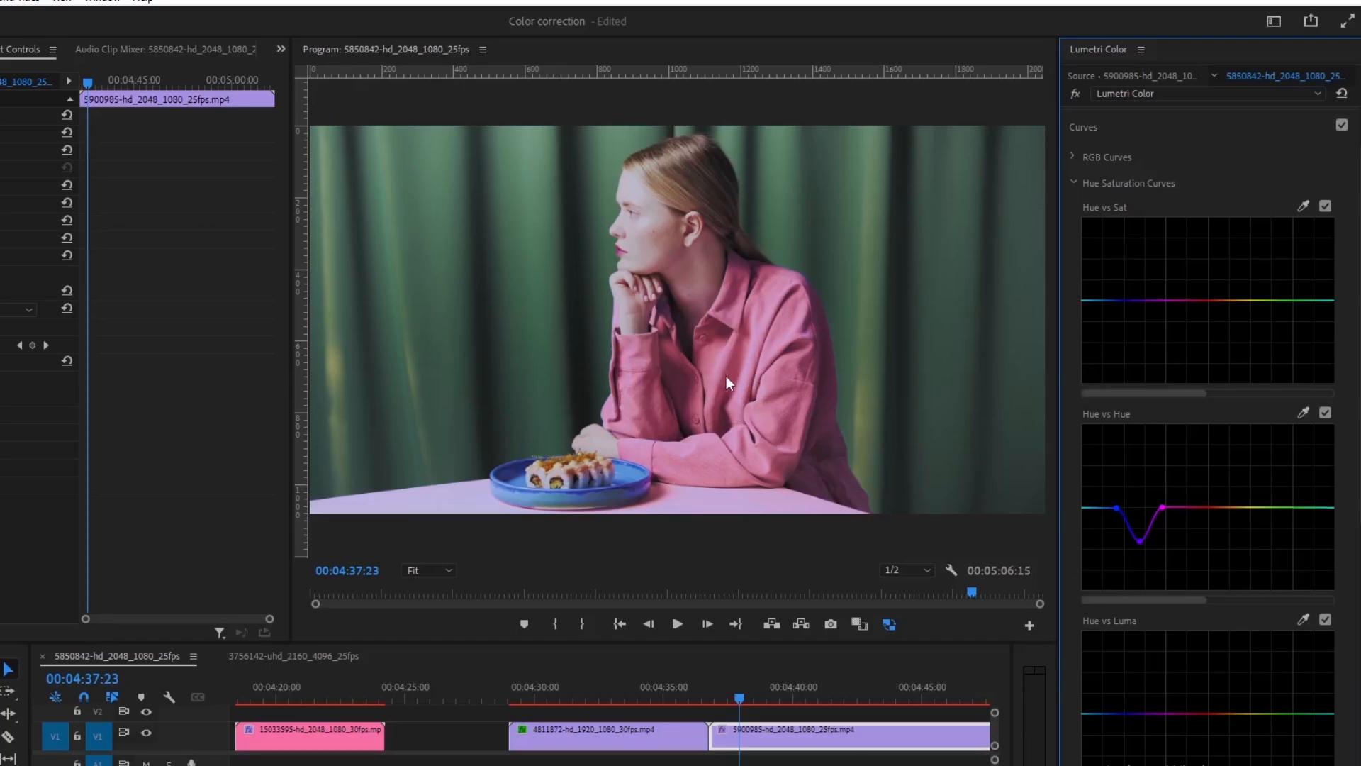
pyautogui.click(1303, 619)
pyautogui.click(695, 408)
pyautogui.scroll(-3, 1156, 577)
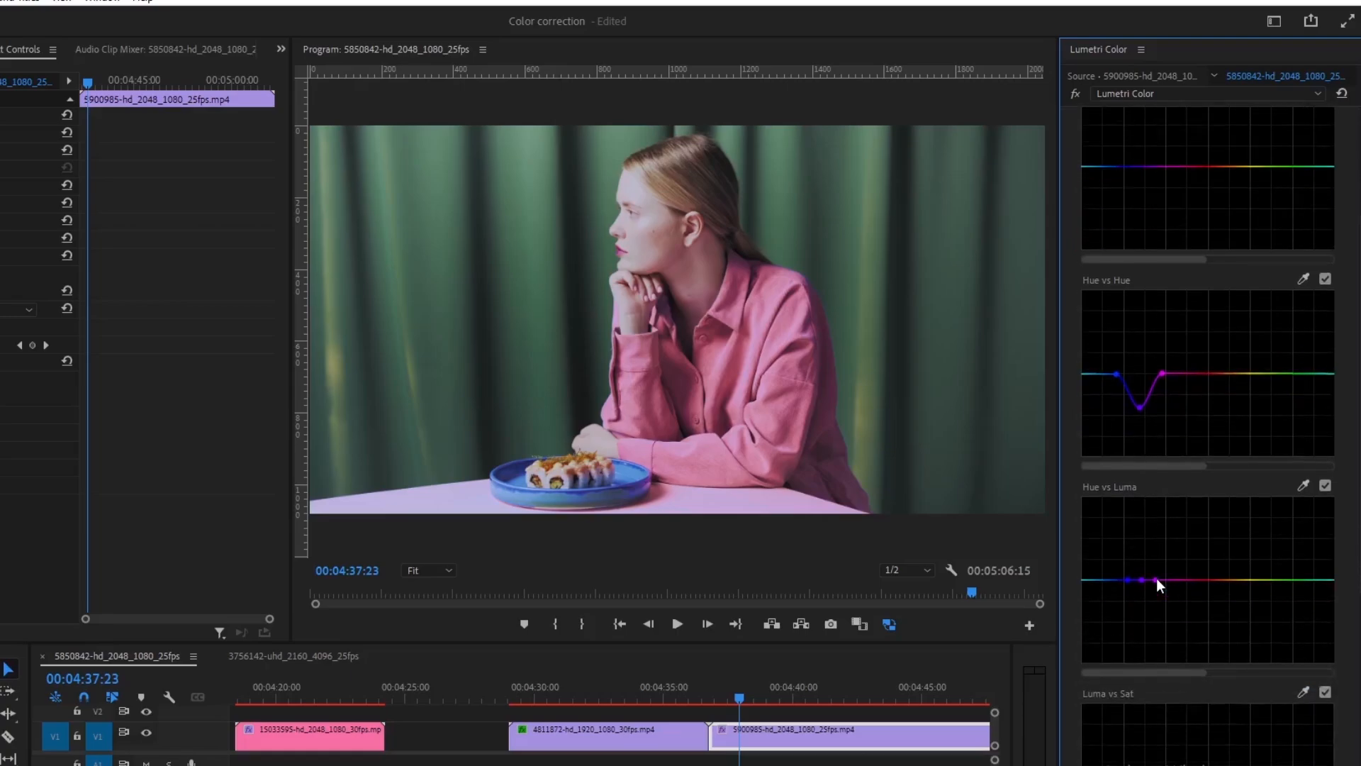
pyautogui.scroll(-1, 1156, 577)
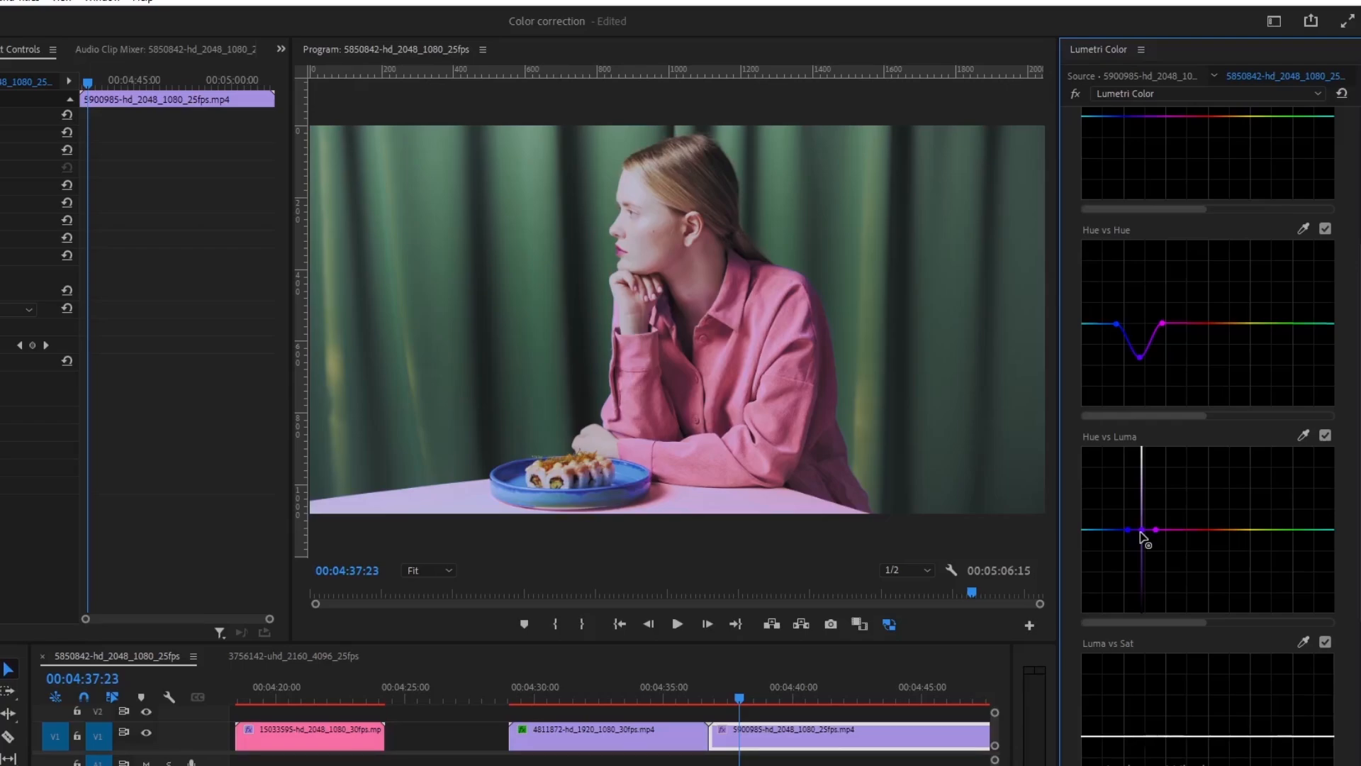
pyautogui.moveTo(1141, 532)
pyautogui.mouseDown()
pyautogui.moveTo(1144, 566)
pyautogui.moveTo(1147, 445)
pyautogui.moveTo(1141, 528)
pyautogui.mouseUp()
pyautogui.moveTo(1141, 531); pyautogui.dragTo(1148, 450)
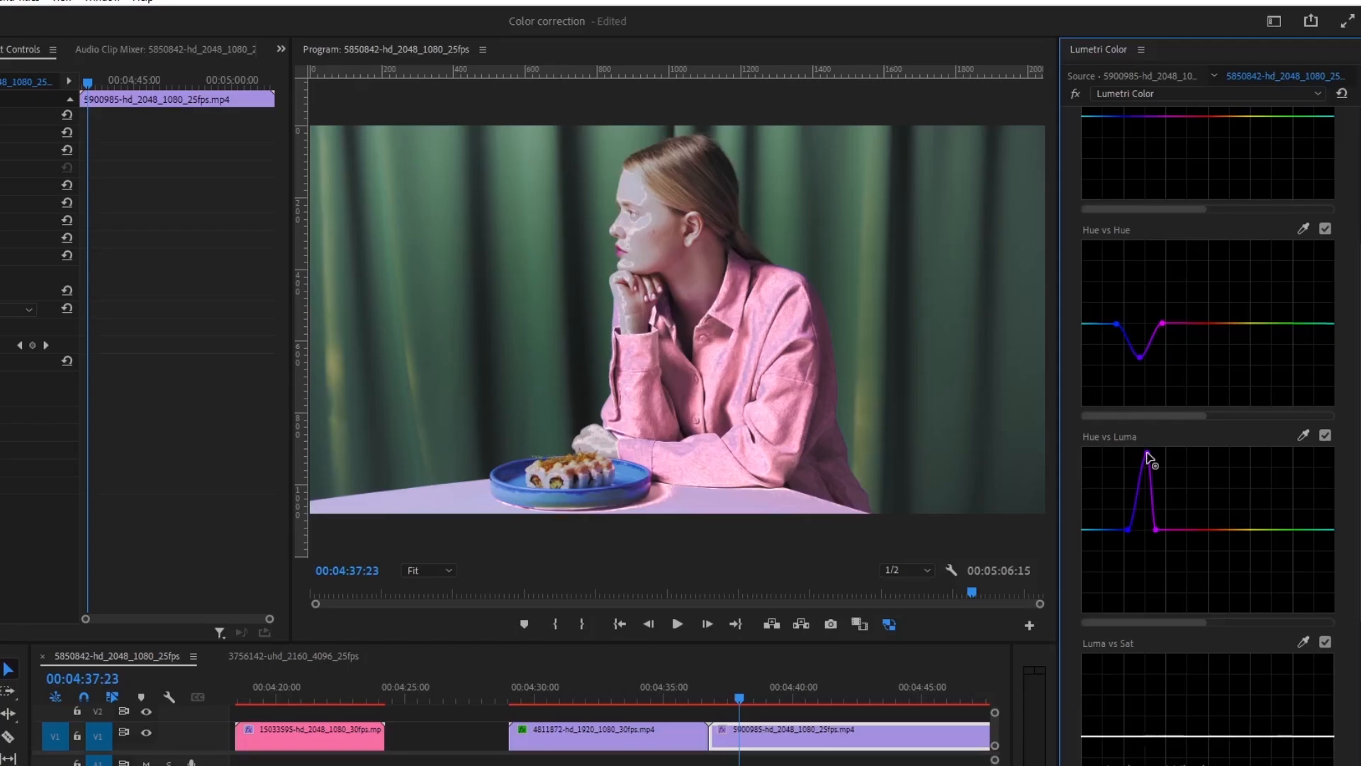
pyautogui.moveTo(1148, 457); pyautogui.dragTo(1145, 505)
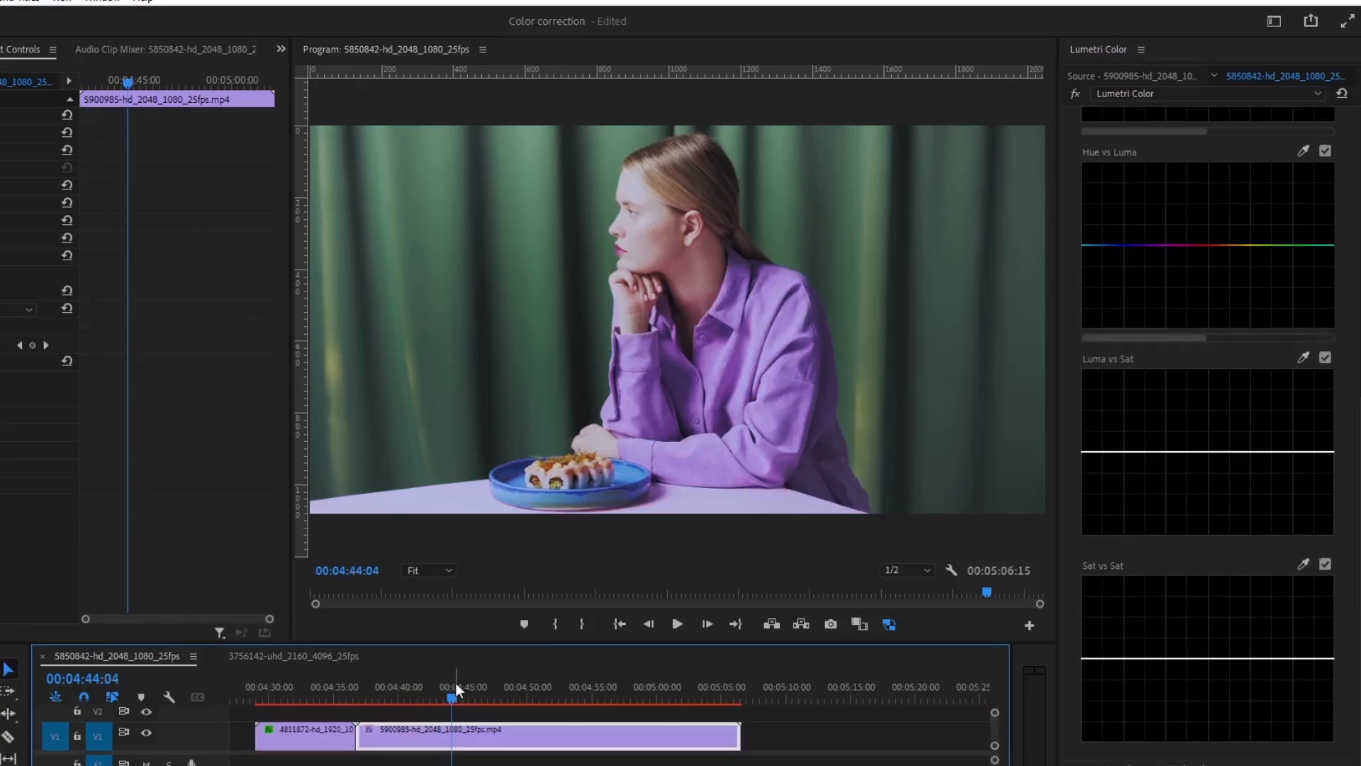